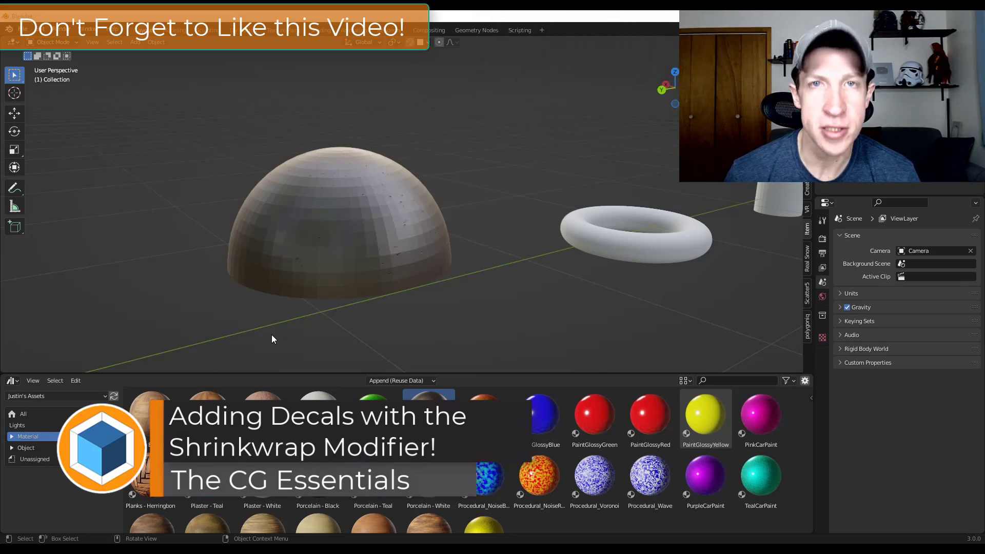
# Select the half-sphere and switch it to Shade Smooth
pyautogui.click(390, 222)
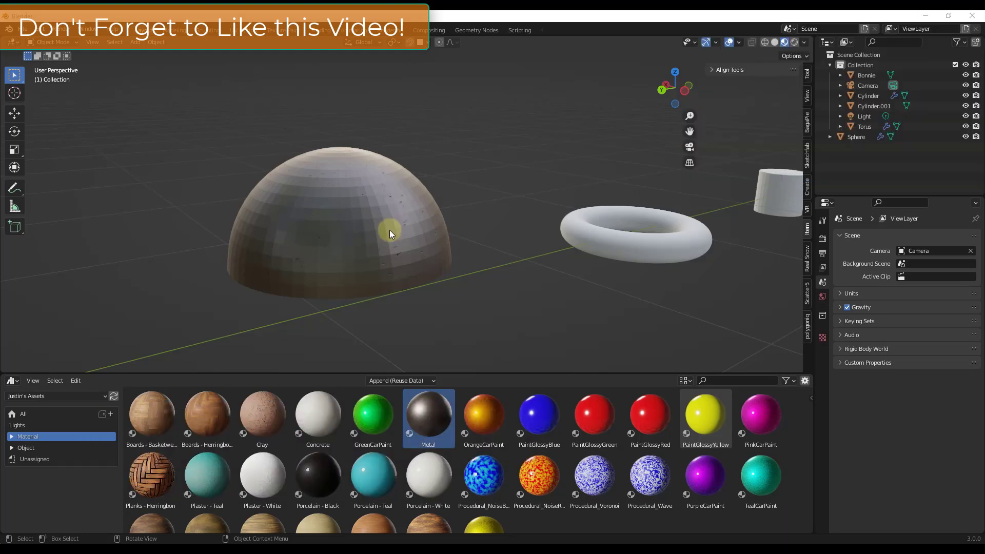
pyautogui.scroll(2, 385, 229)
pyautogui.scroll(2, 343, 231)
pyautogui.scroll(1, 197, 118)
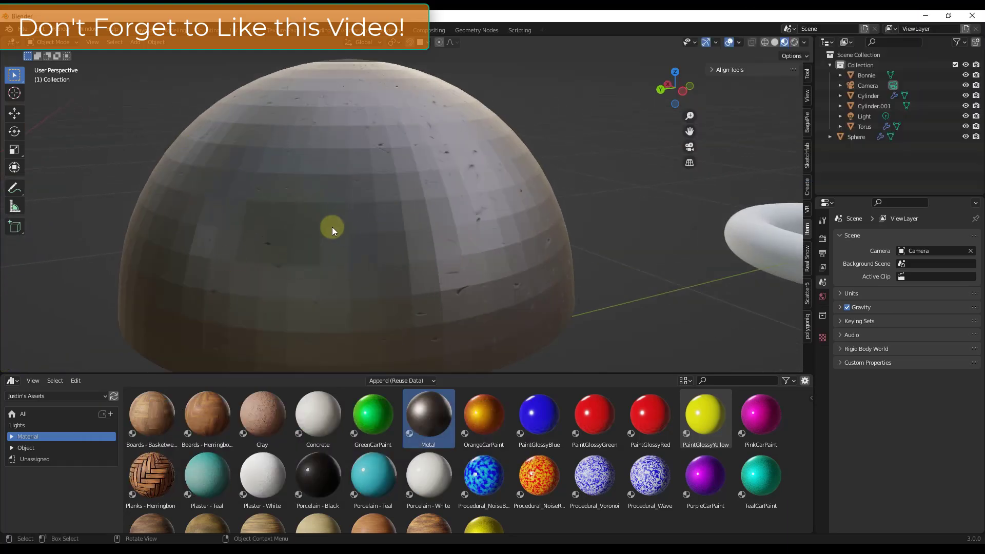
pyautogui.moveTo(321, 230)
pyautogui.mouseDown(button='middle')
pyautogui.moveTo(352, 226)
pyautogui.moveTo(306, 209)
pyautogui.moveTo(372, 171)
pyautogui.moveTo(276, 181)
pyautogui.mouseUp(button='middle')
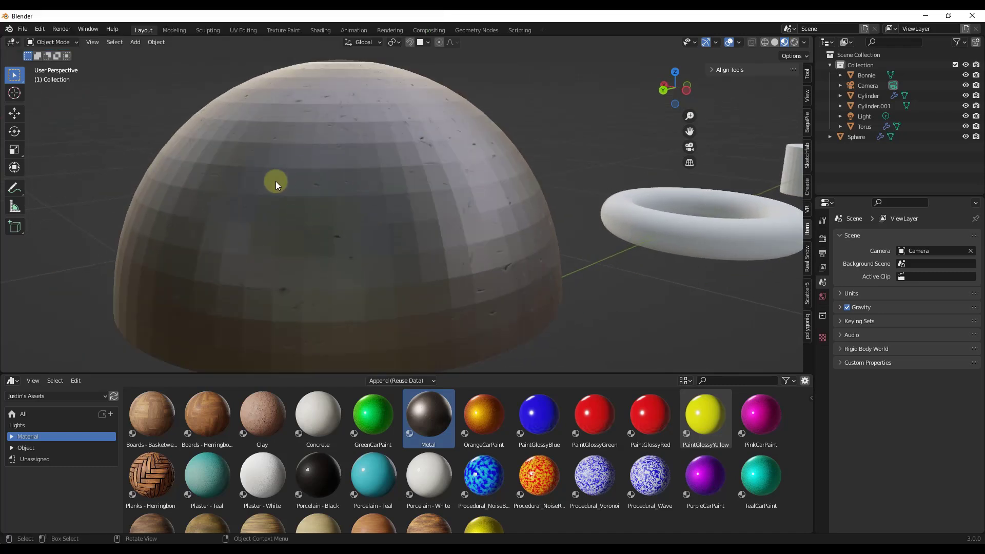
pyautogui.click(307, 192)
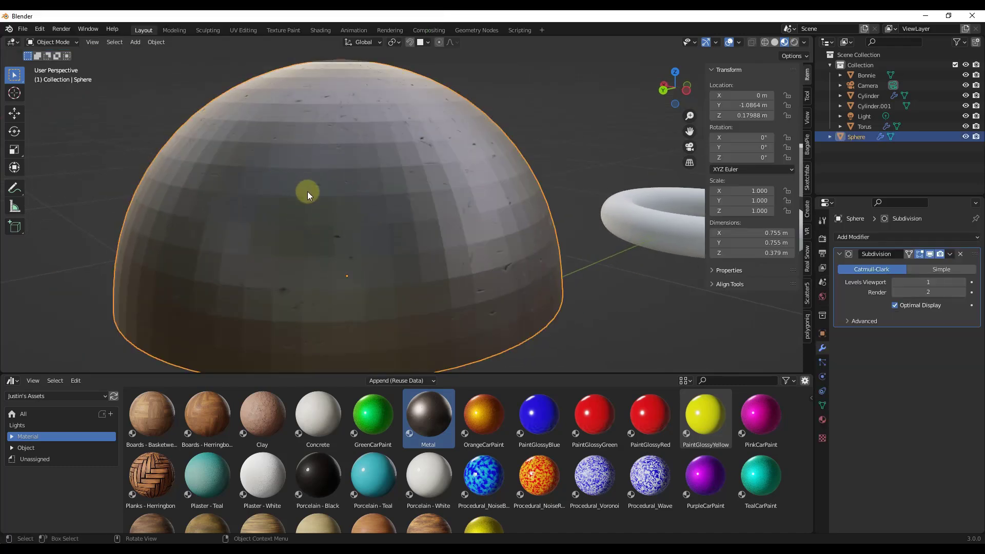
pyautogui.rightClick(307, 192)
pyautogui.click(300, 188)
pyautogui.moveTo(492, 173); pyautogui.dragTo(397, 181, button='middle')
pyautogui.scroll(-2, 462, 161)
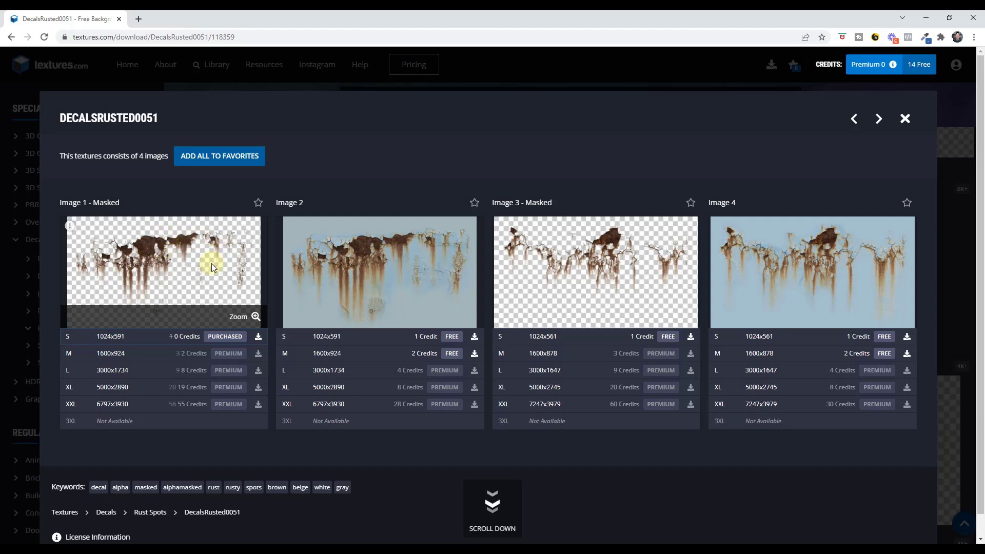
# Minimize the Chrome textures.com window to return to the Blender scene
pyautogui.click(925, 17)
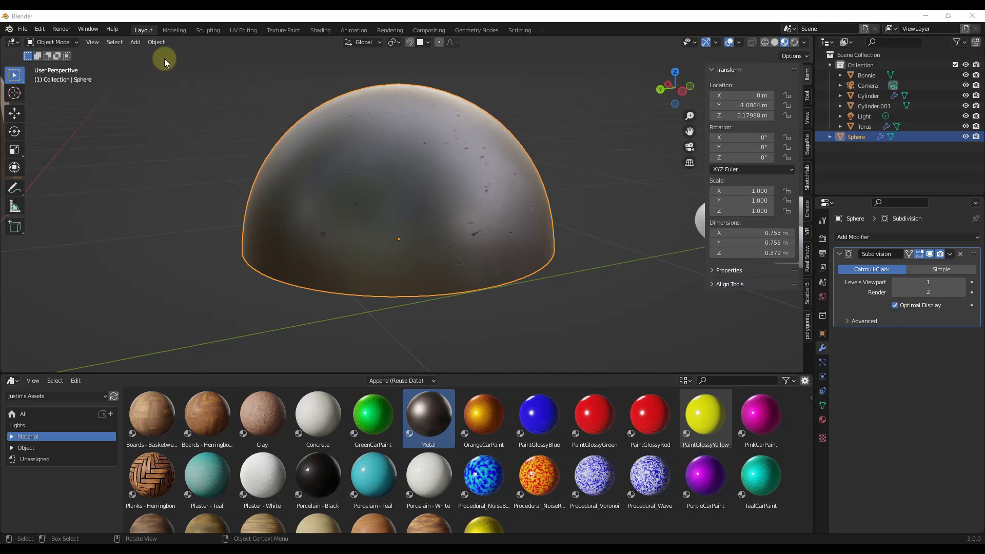
pyautogui.click(40, 30)
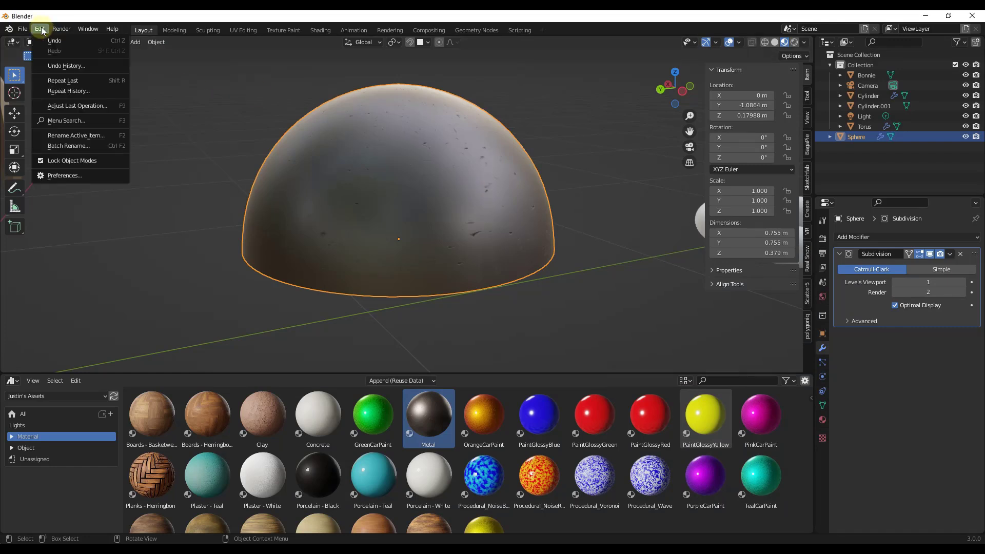
pyautogui.click(70, 176)
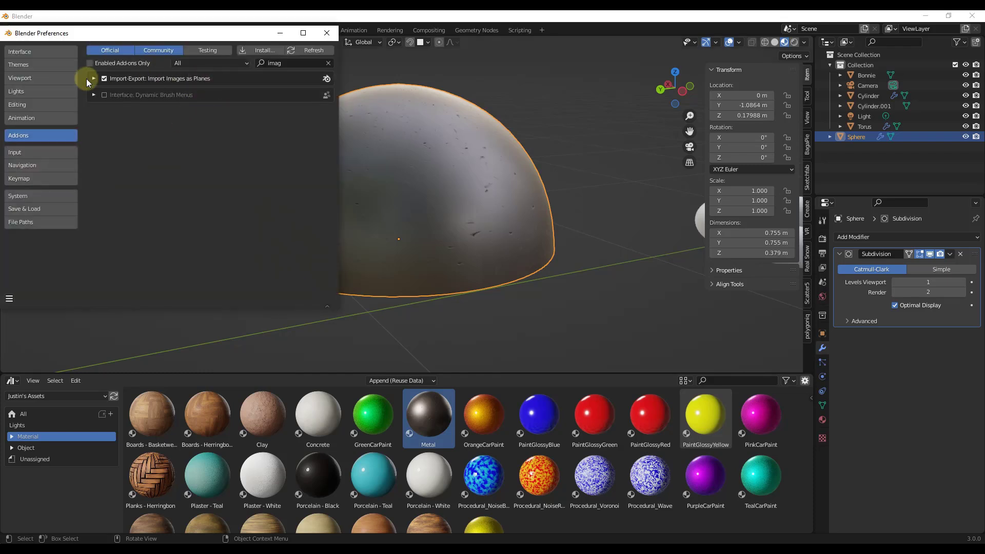
pyautogui.click(93, 79)
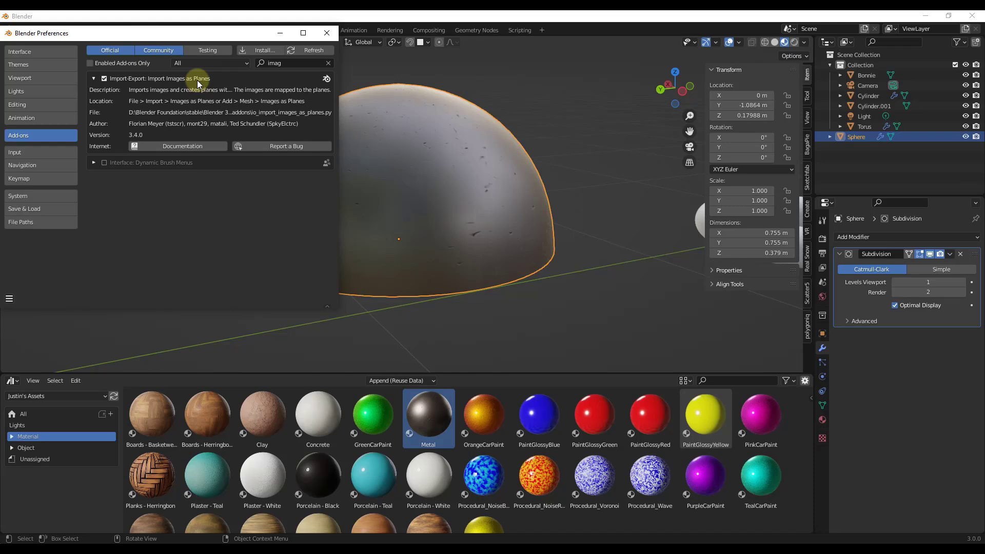
pyautogui.click(327, 33)
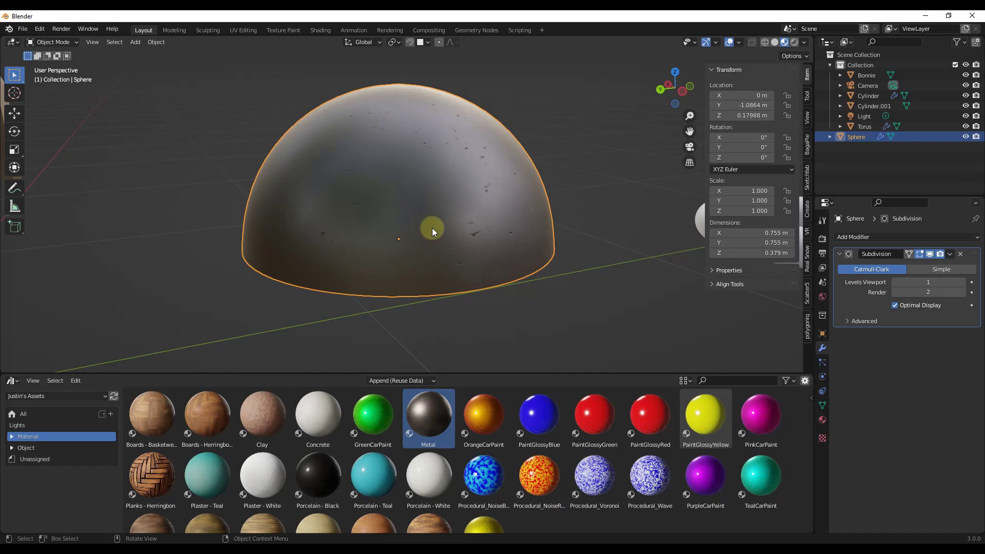
# From Left Orthographic view, import TexturesCom_DecalsRusted0051_3_masked_S.png as an image plane
pyautogui.click(680, 92)
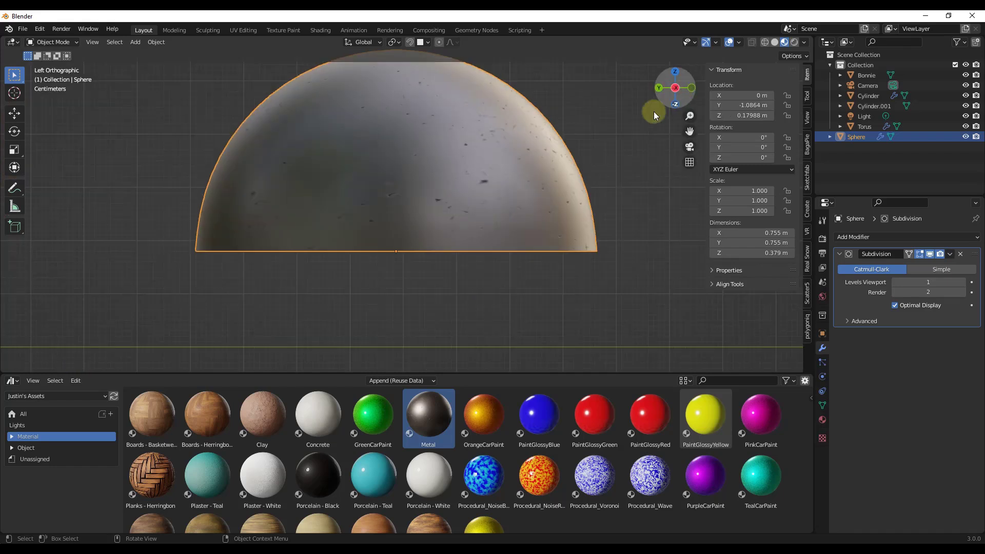
pyautogui.scroll(-3, 597, 214)
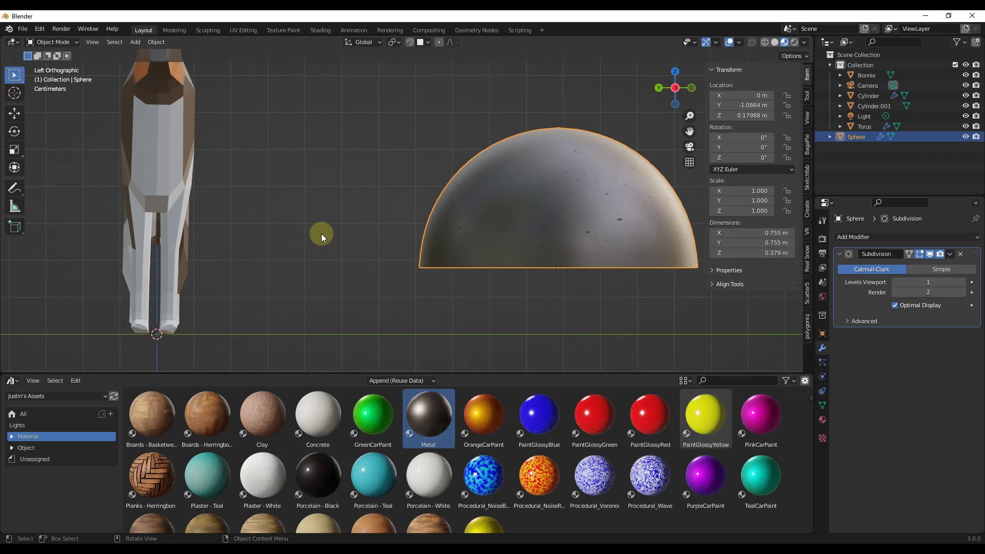
pyautogui.hotkey('shift', 'a')
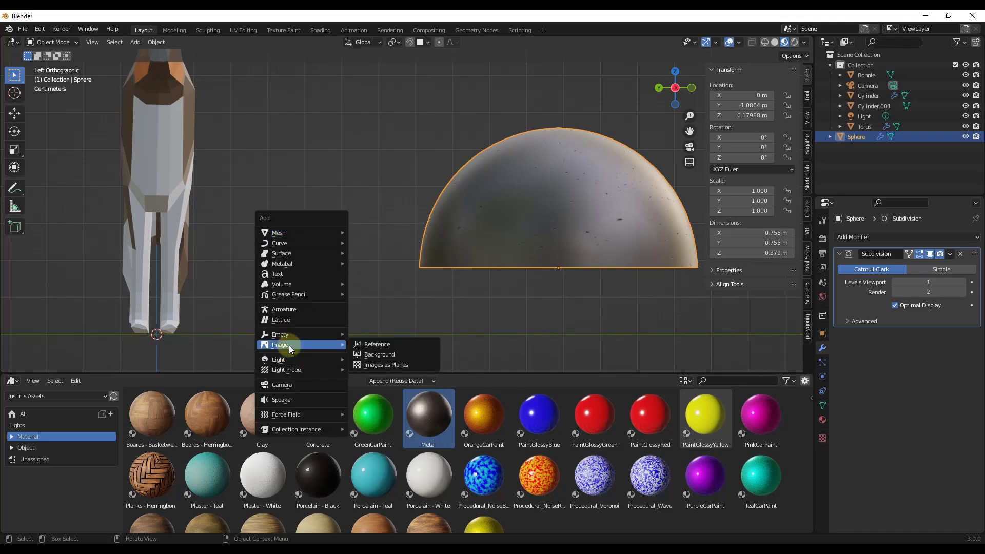
pyautogui.moveTo(300, 345)
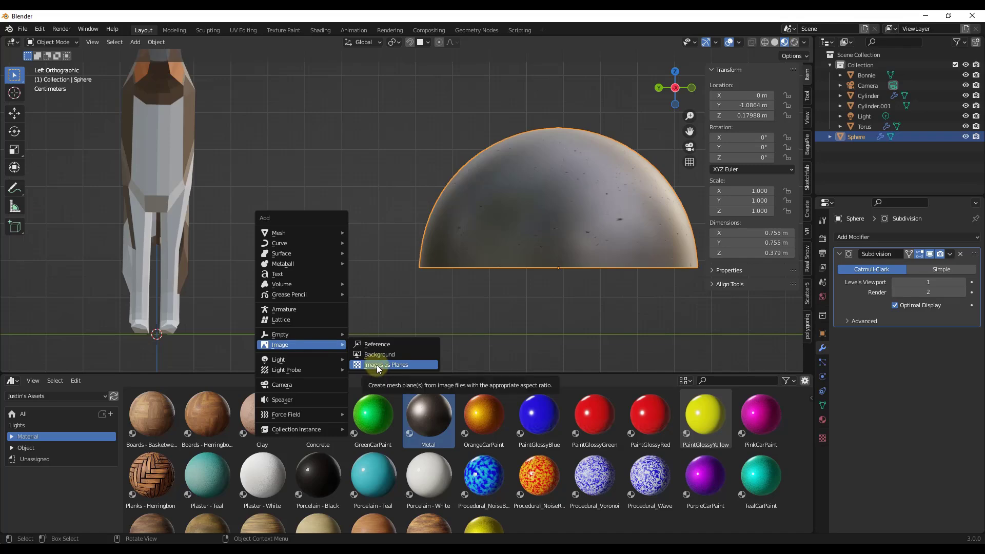
pyautogui.click(378, 366)
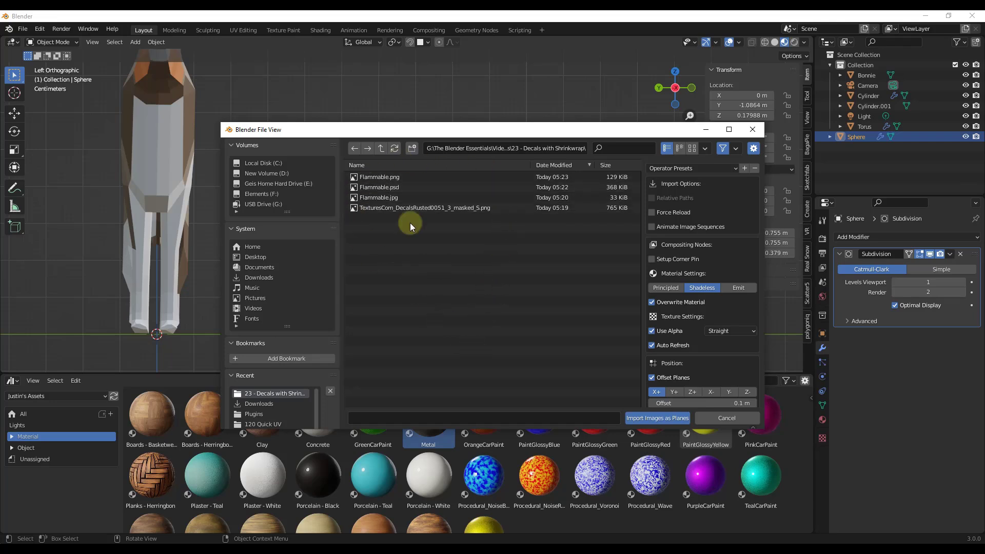
pyautogui.click(403, 208)
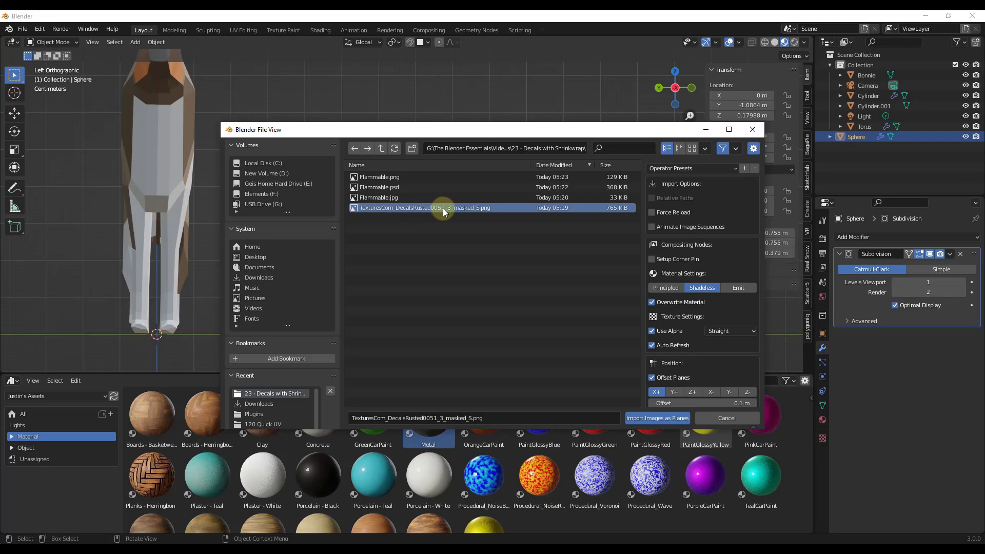
pyautogui.click(658, 418)
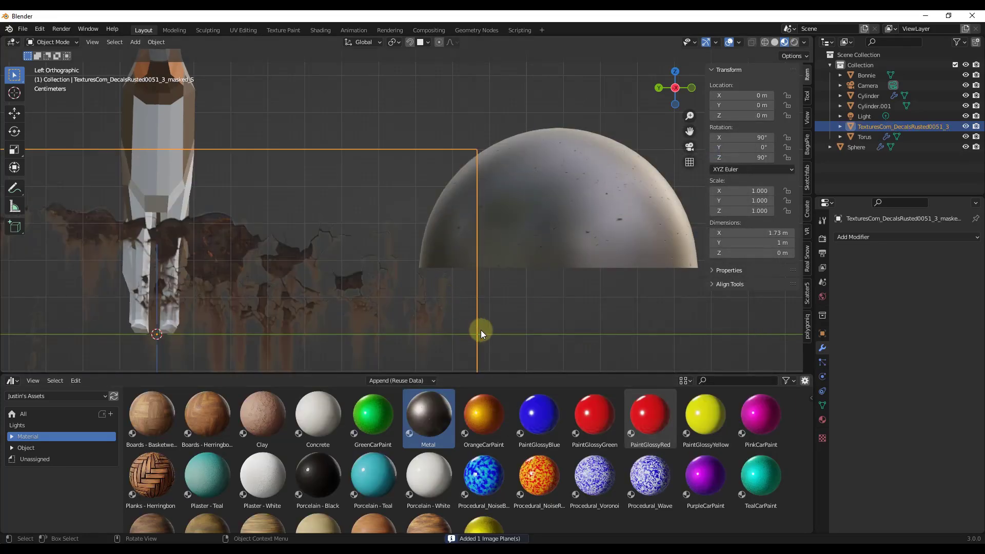
# Scale the decal plane to about 0.268, move it sideways and raise it along Z beside the half-sphere
pyautogui.press('s')
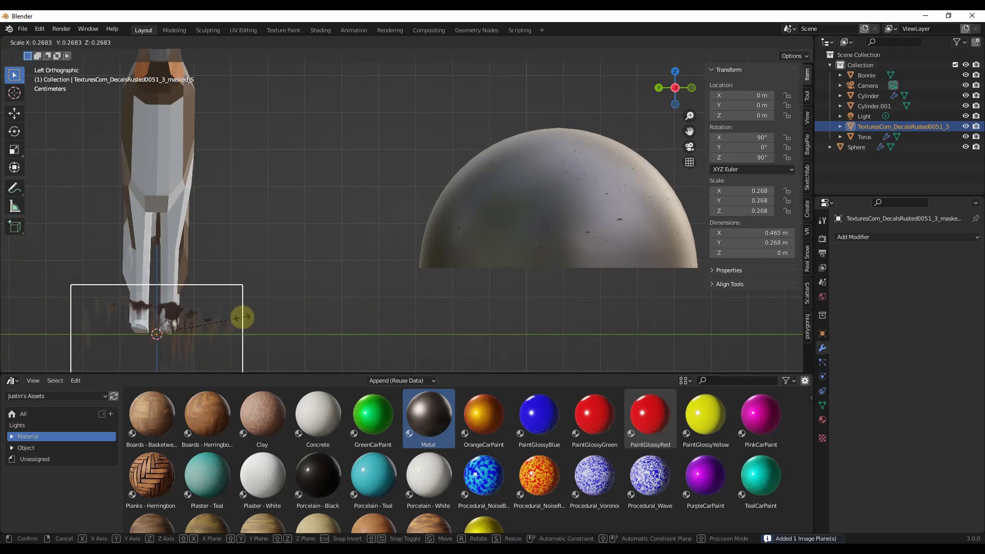
pyautogui.click(242, 317)
pyautogui.press('g')
pyautogui.click(418, 303)
pyautogui.press('g')
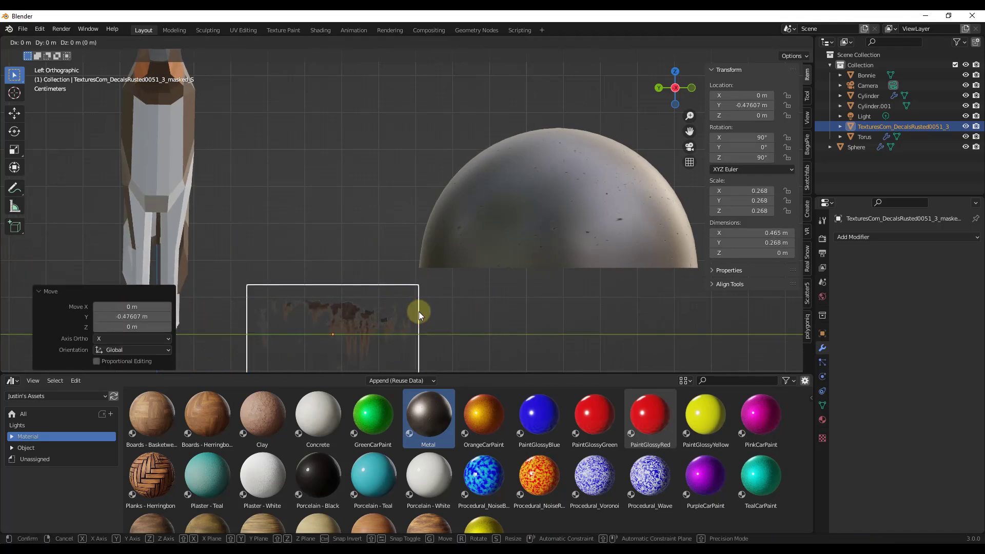
pyautogui.press('z')
pyautogui.click(428, 214)
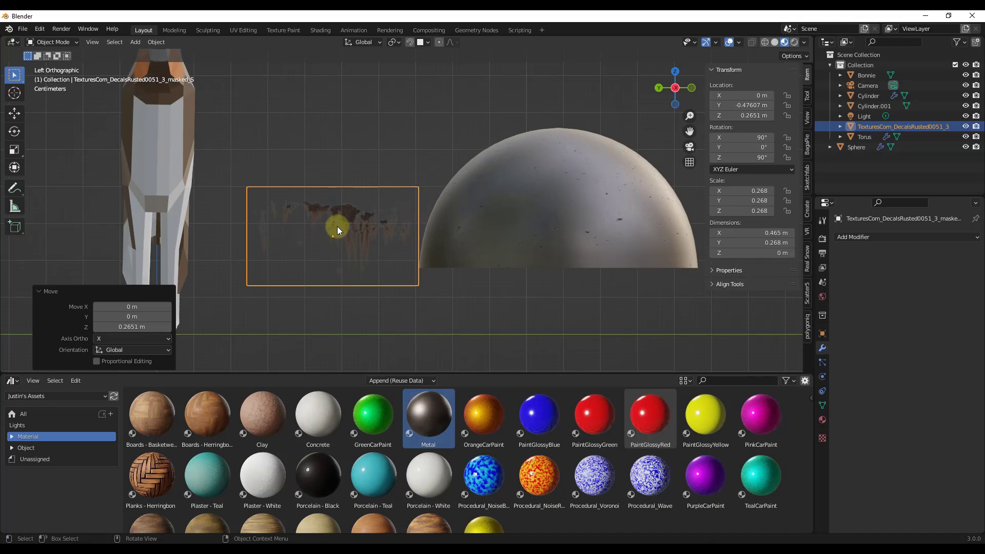
pyautogui.scroll(1, 281, 216)
pyautogui.scroll(1, 356, 220)
pyautogui.scroll(2, 366, 230)
pyautogui.scroll(1, 484, 154)
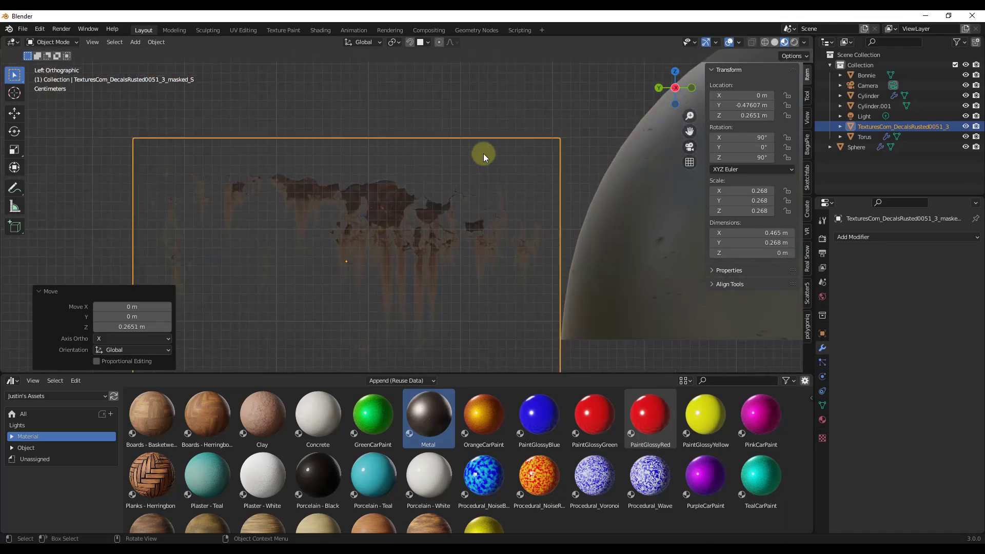
pyautogui.scroll(-1, 443, 201)
pyautogui.scroll(1, 430, 221)
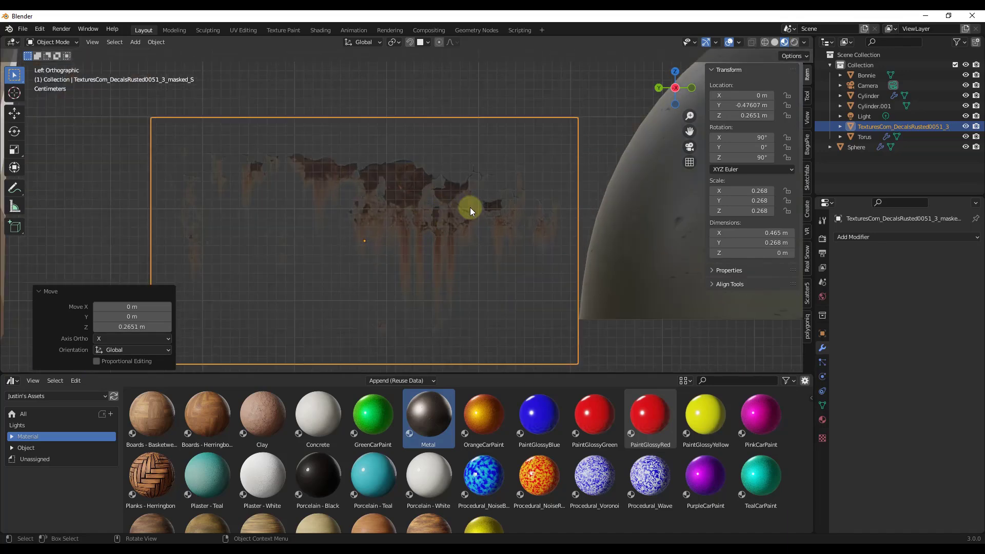
pyautogui.scroll(-1, 467, 209)
pyautogui.scroll(1, 297, 288)
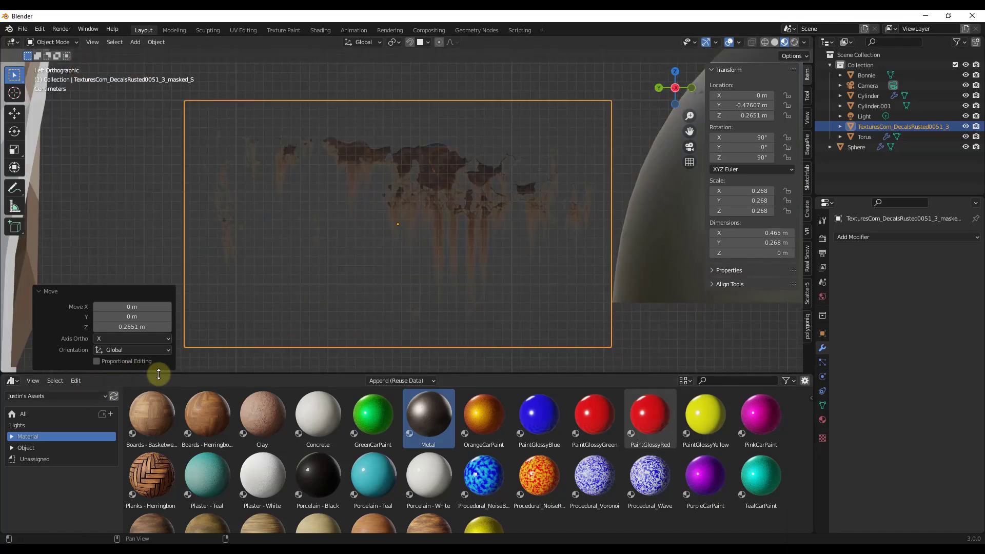
pyautogui.moveTo(159, 375); pyautogui.dragTo(159, 493)
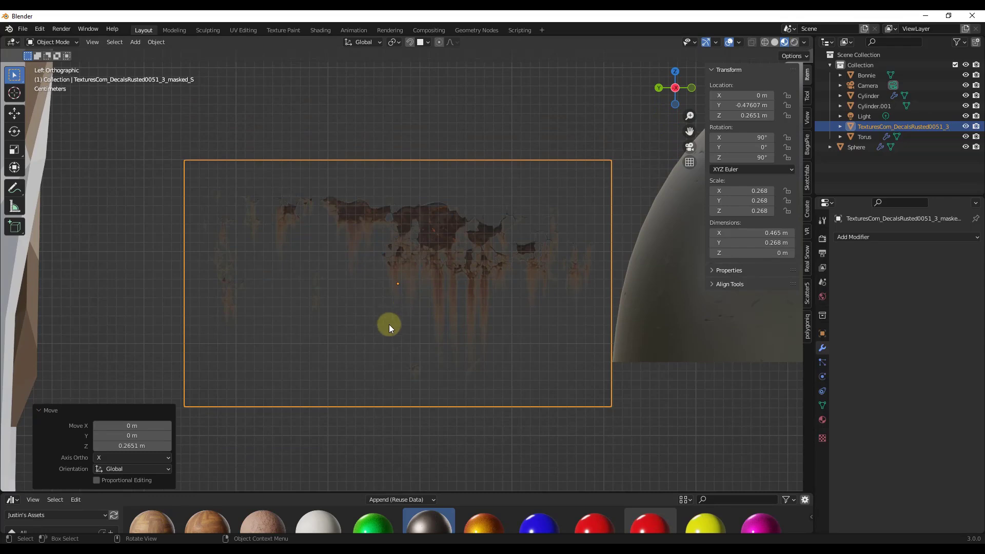
# In the decal's material settings, try Opaque then set Blend Mode back to Alpha Blend
pyautogui.click(821, 420)
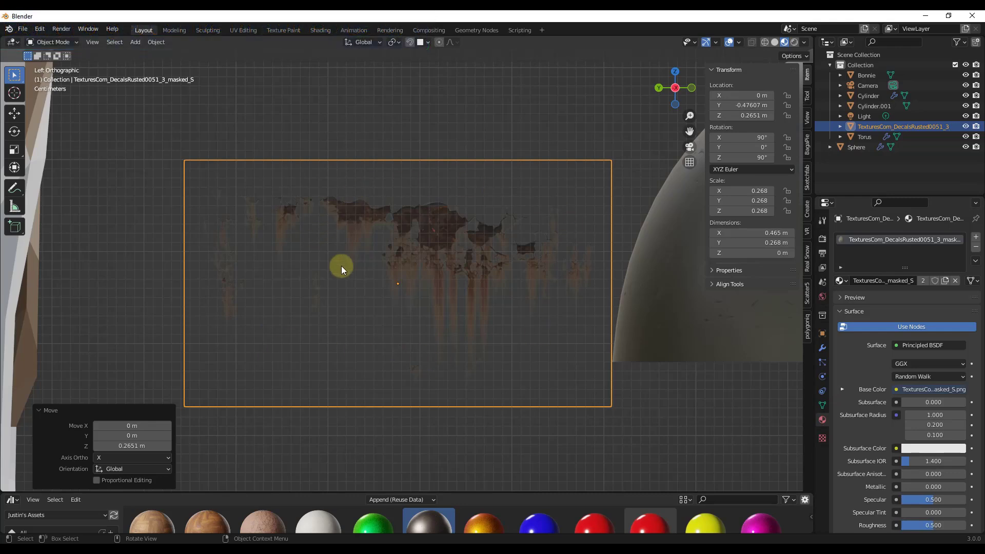
pyautogui.moveTo(341, 265)
pyautogui.mouseDown(button='middle')
pyautogui.moveTo(411, 295)
pyautogui.moveTo(466, 191)
pyautogui.mouseUp(button='middle')
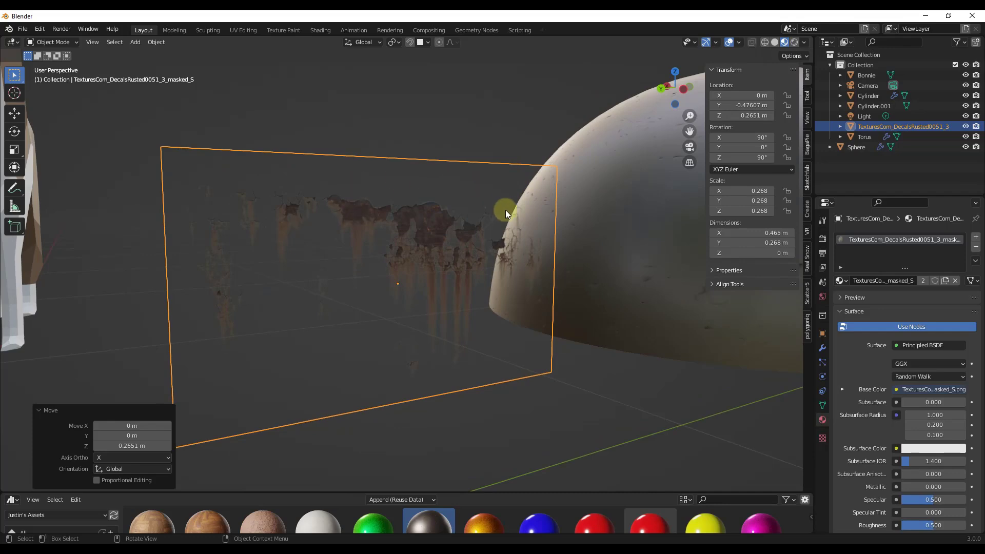
pyautogui.scroll(-10, 886, 384)
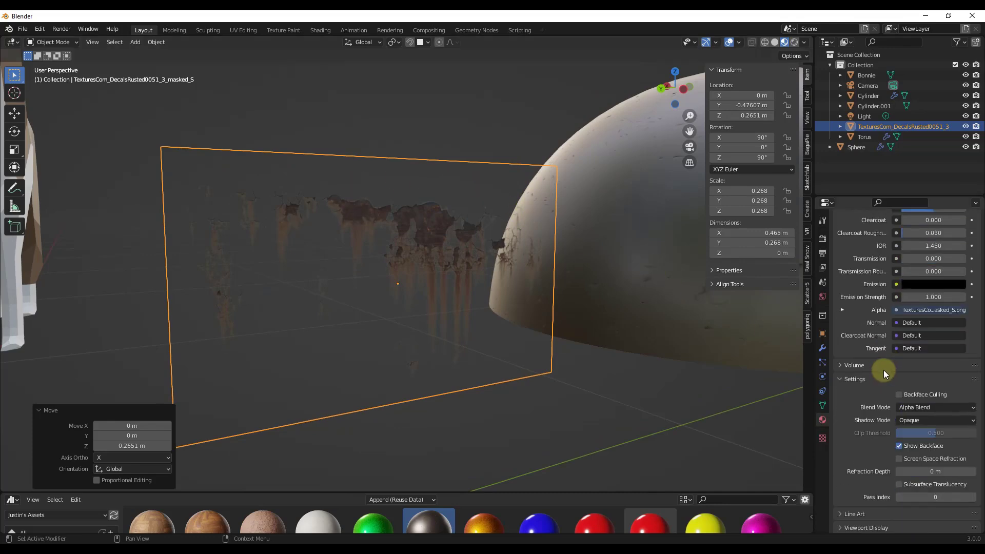
pyautogui.click(911, 394)
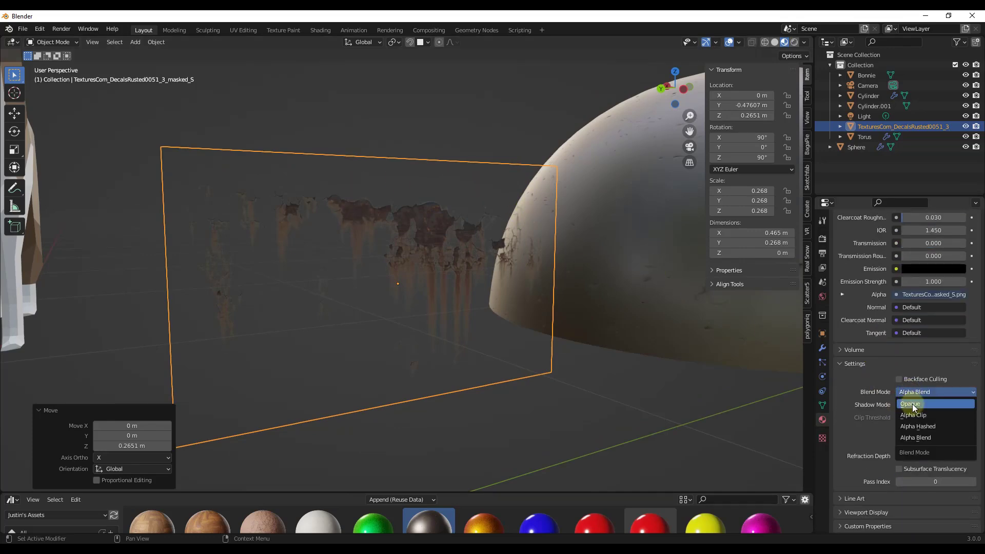
pyautogui.click(909, 406)
pyautogui.click(908, 407)
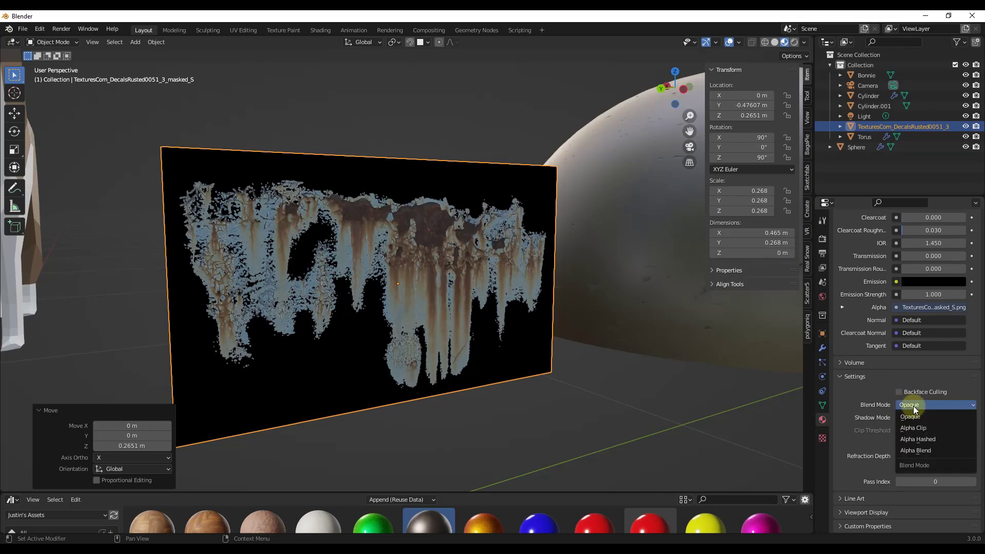
pyautogui.click(929, 452)
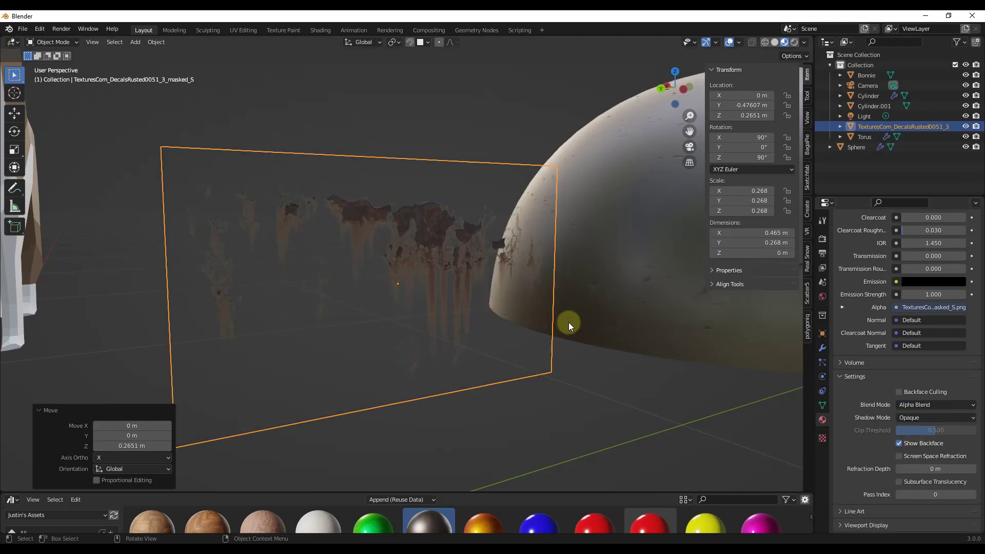
pyautogui.scroll(4, 378, 259)
pyautogui.moveTo(392, 260)
pyautogui.mouseDown(button='middle')
pyautogui.moveTo(509, 262)
pyautogui.moveTo(396, 265)
pyautogui.mouseUp(button='middle')
pyautogui.scroll(-3, 396, 265)
pyautogui.scroll(-2, 421, 233)
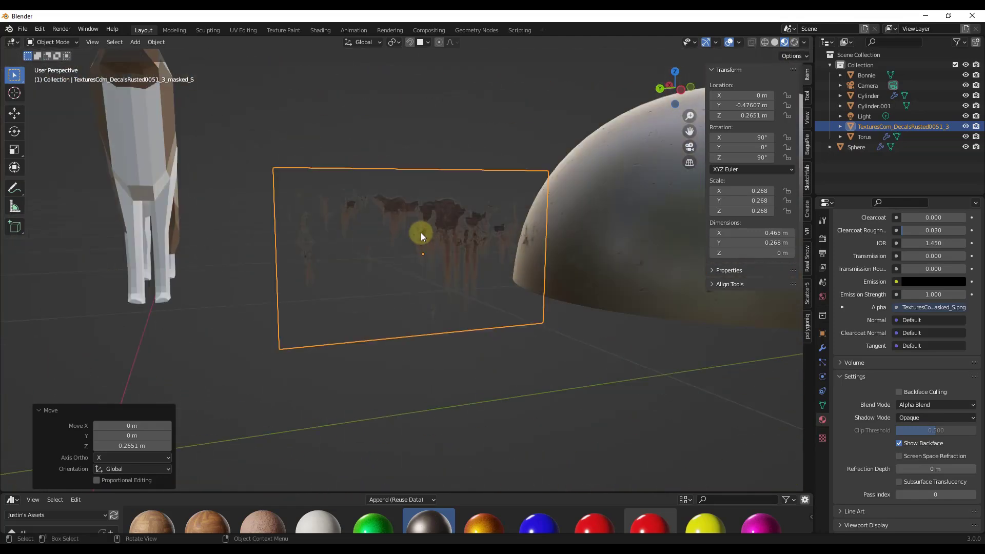
pyautogui.scroll(-2, 422, 233)
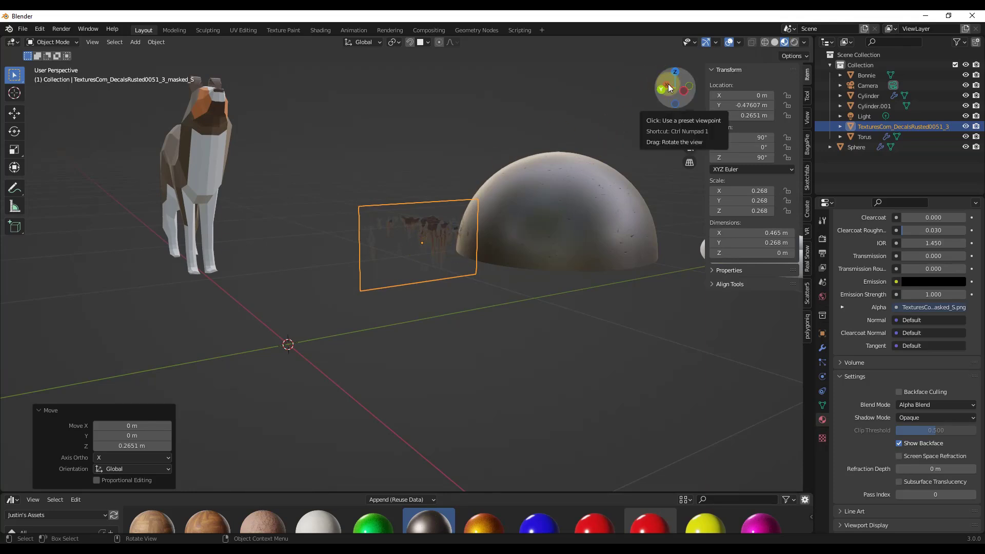
# From top, left and back views, move the decal plane over the dome, constraining the last move to X
pyautogui.moveTo(669, 88); pyautogui.dragTo(646, 112)
pyautogui.press('KP_7')
pyautogui.press('g')
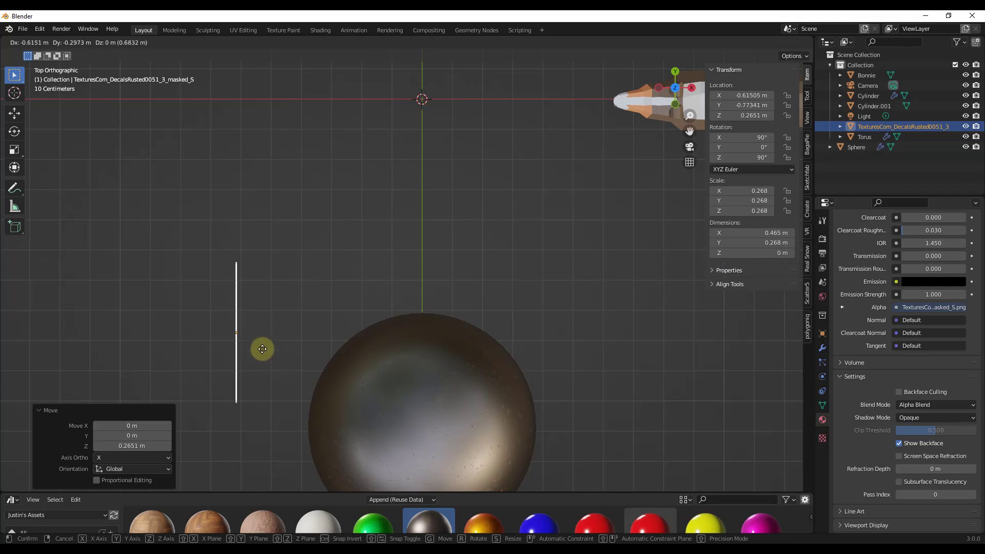
pyautogui.click(311, 411)
pyautogui.moveTo(311, 412); pyautogui.dragTo(339, 400, button='middle')
pyautogui.click(654, 93)
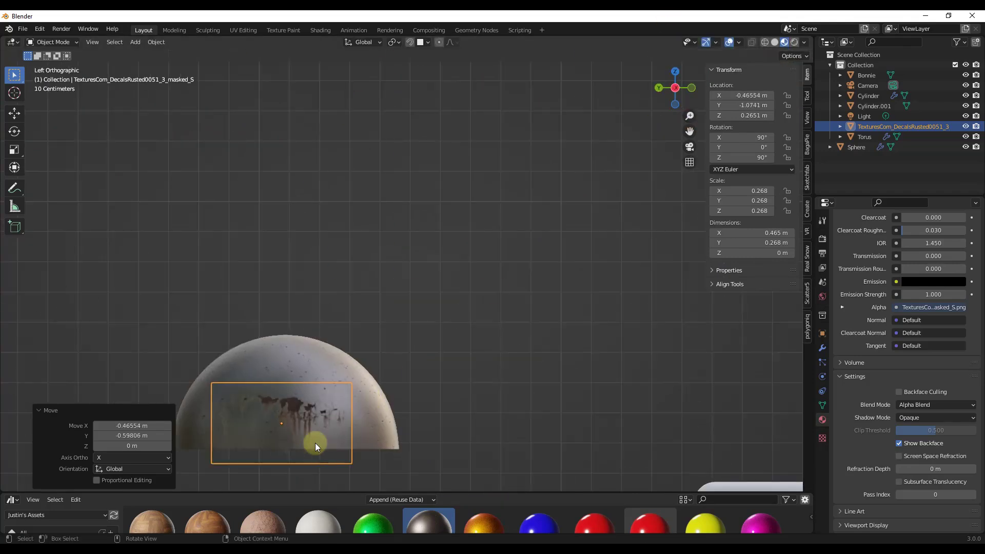
pyautogui.press('g')
pyautogui.click(303, 410)
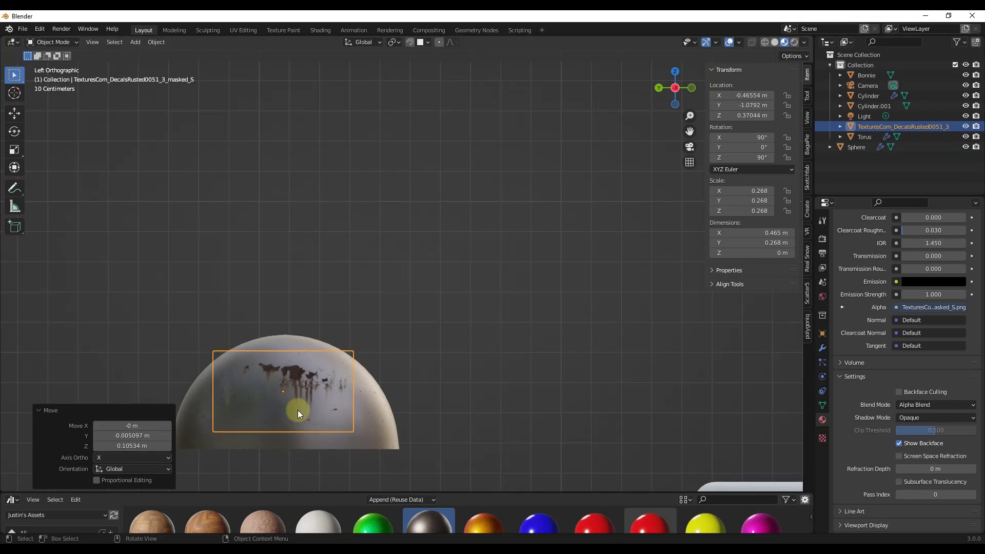
pyautogui.moveTo(298, 410)
pyautogui.mouseDown(button='middle')
pyautogui.moveTo(397, 408)
pyautogui.moveTo(353, 384)
pyautogui.mouseUp(button='middle')
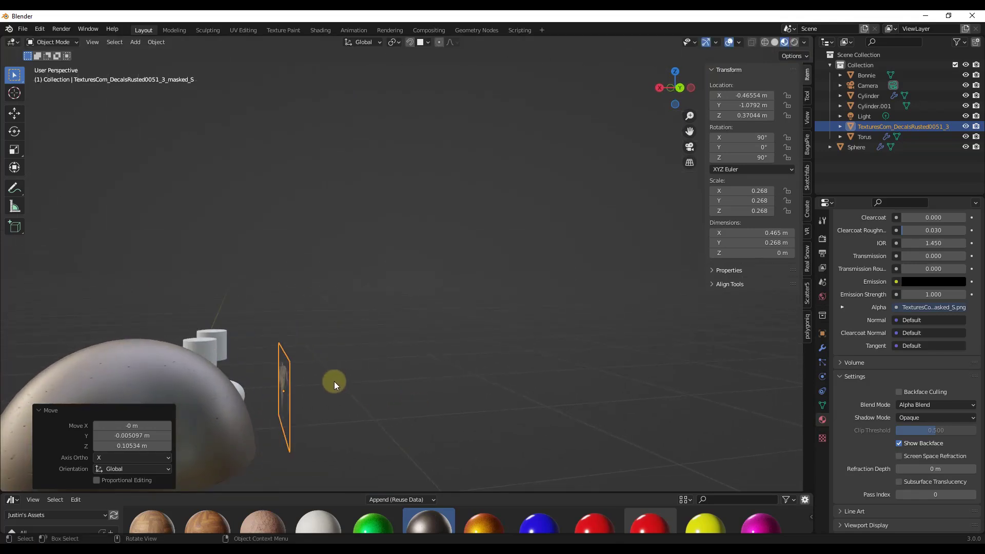
pyautogui.click(679, 91)
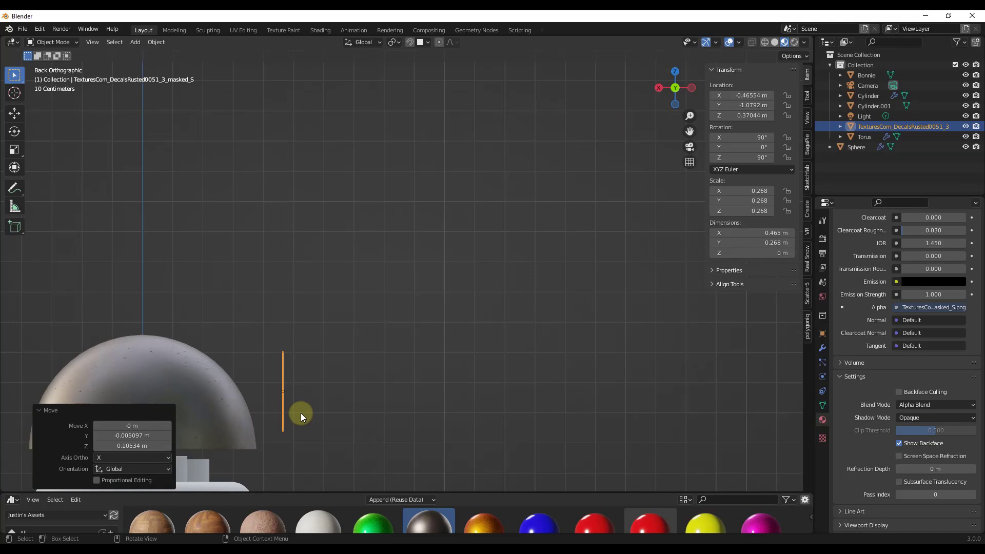
pyautogui.press('g')
pyautogui.press('y')
pyautogui.press('x')
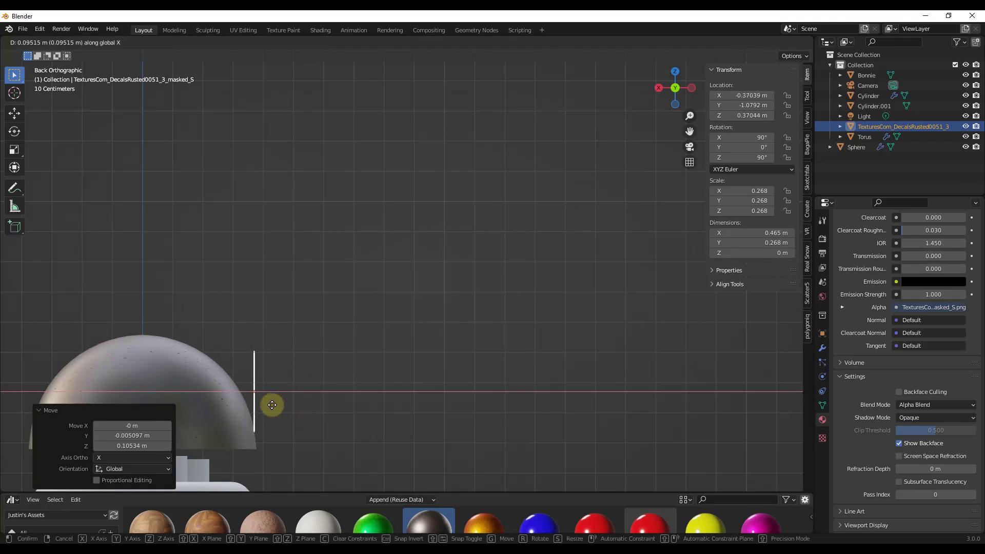
pyautogui.click(269, 403)
# Tilt the decal about the Y axis and nudge it so it leans against the top of the dome
pyautogui.press('r')
pyautogui.press('z')
pyautogui.press('x')
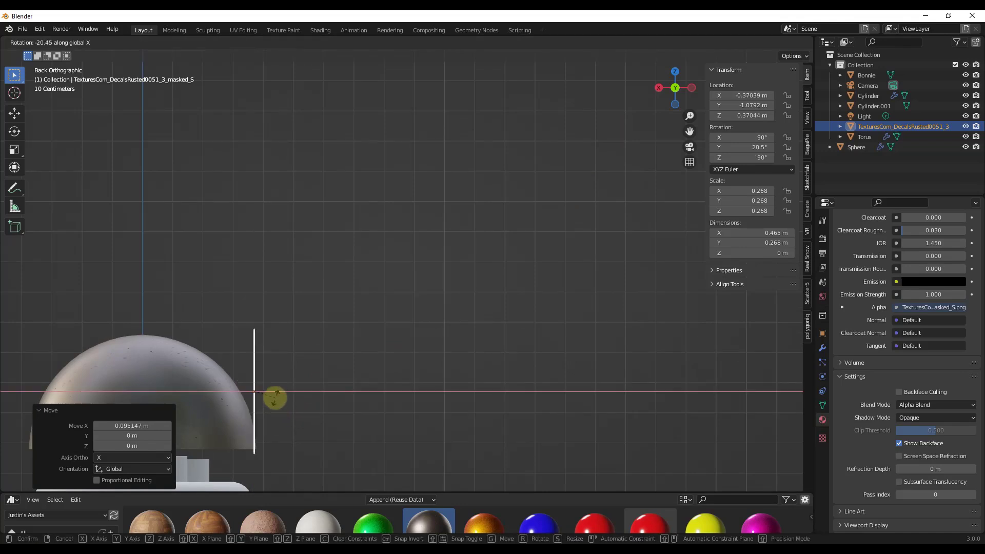
pyautogui.press('y')
pyautogui.press('Escape')
pyautogui.press('g')
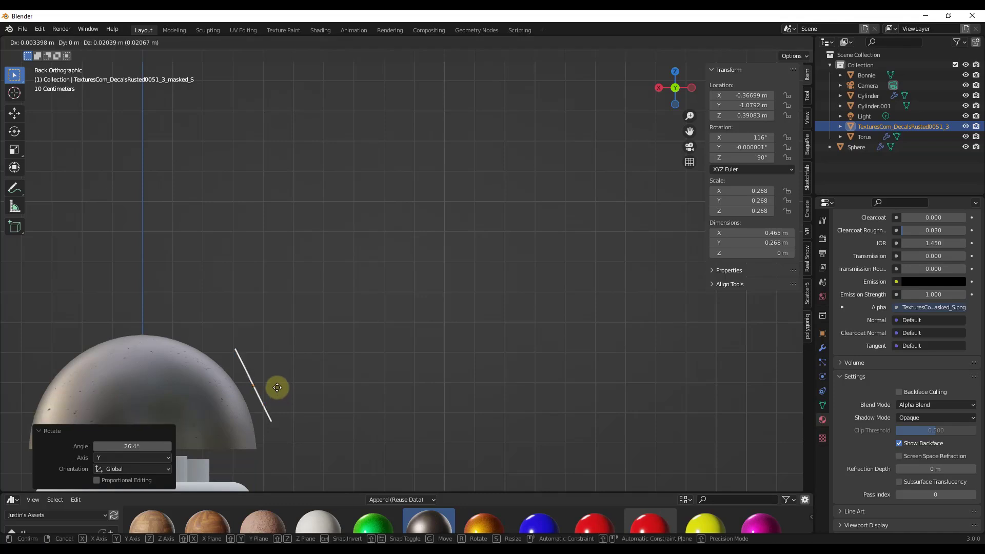
pyautogui.click(261, 351)
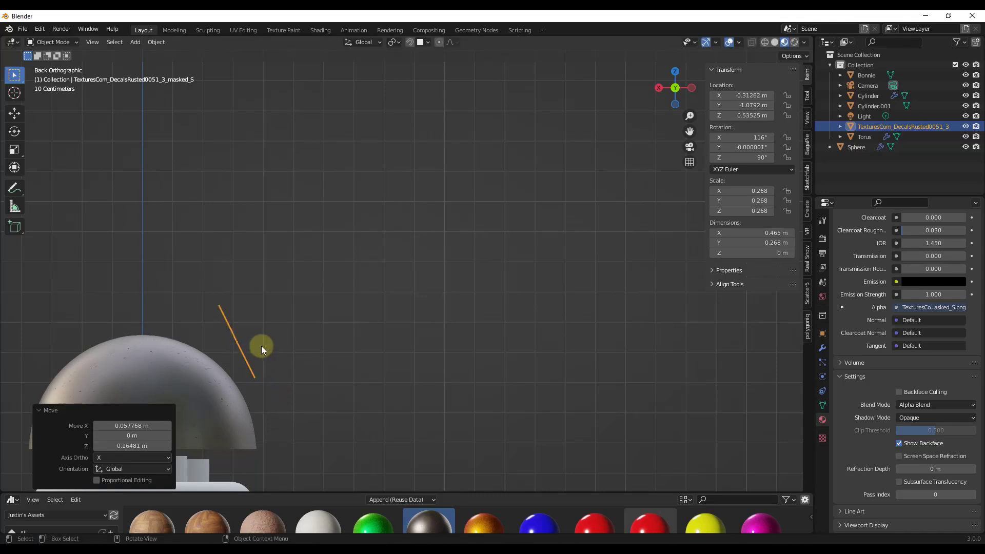
pyautogui.press('r')
pyautogui.press('y')
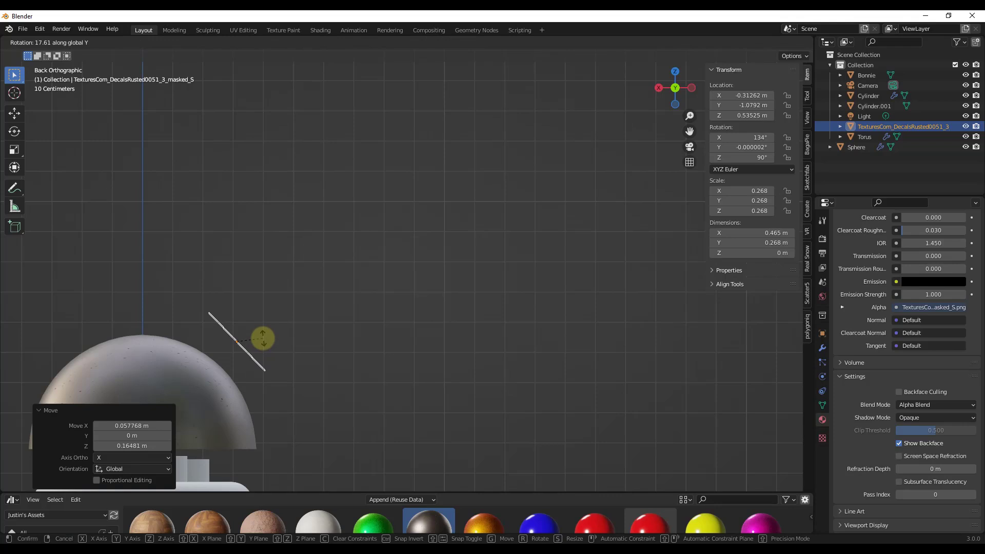
pyautogui.press('Escape')
pyautogui.press('g')
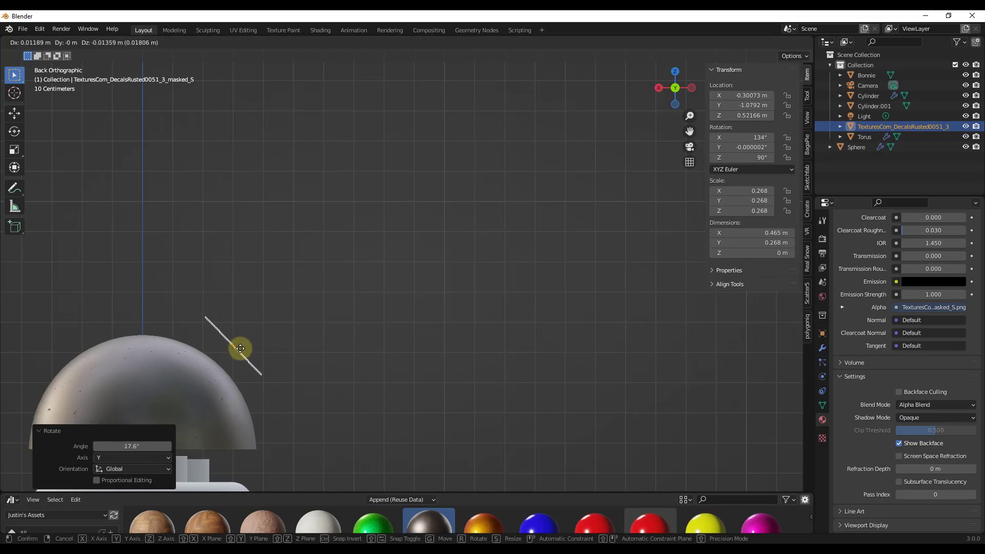
pyautogui.click(298, 353)
pyautogui.moveTo(297, 353)
pyautogui.mouseDown(button='middle')
pyautogui.moveTo(232, 387)
pyautogui.moveTo(236, 348)
pyautogui.moveTo(192, 361)
pyautogui.moveTo(290, 330)
pyautogui.mouseUp(button='middle')
pyautogui.scroll(2, 290, 333)
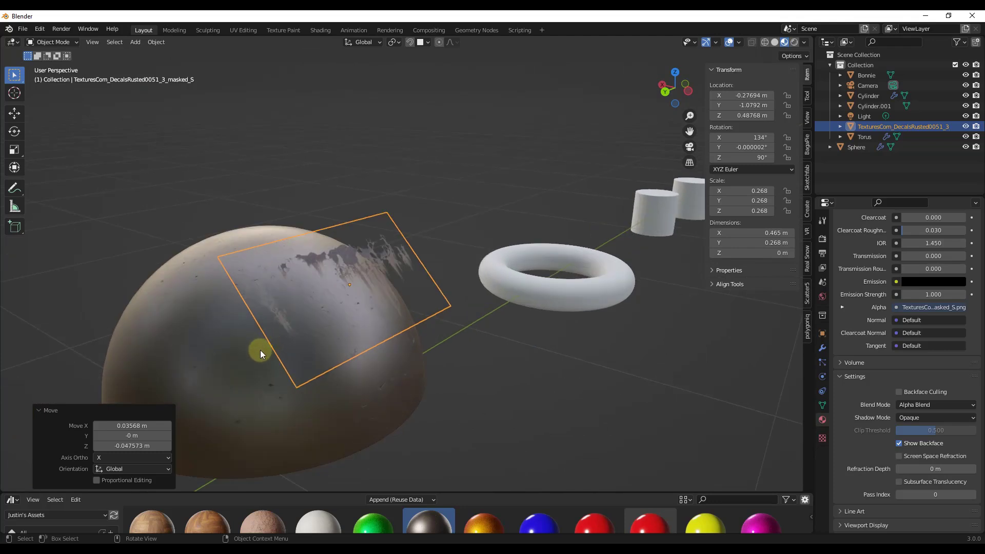
pyautogui.scroll(-5, 260, 350)
pyautogui.moveTo(489, 267); pyautogui.dragTo(690, 200, button='middle')
pyautogui.scroll(2, 642, 219)
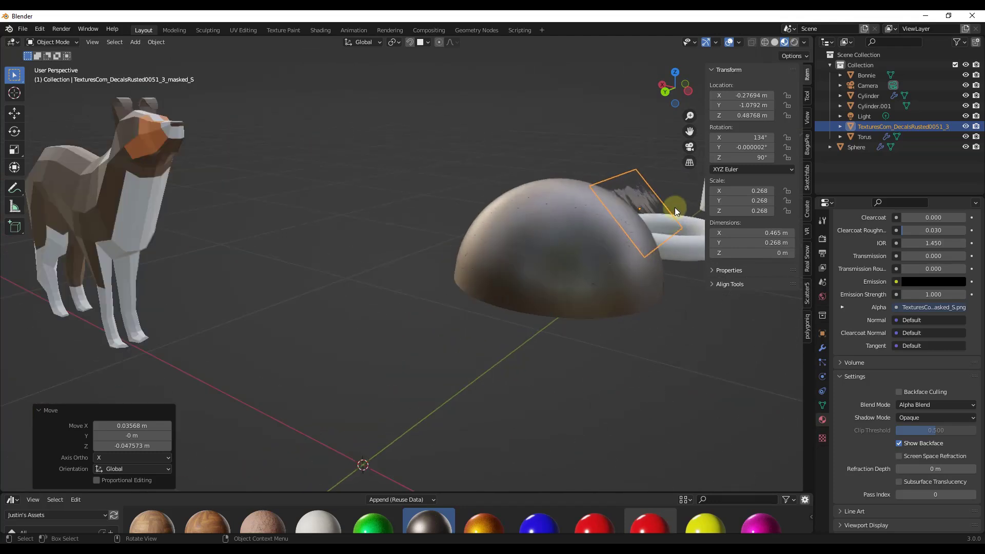
pyautogui.scroll(3, 641, 213)
pyautogui.scroll(2, 615, 217)
pyautogui.scroll(2, 559, 235)
pyautogui.moveTo(560, 235); pyautogui.dragTo(464, 254, button='middle')
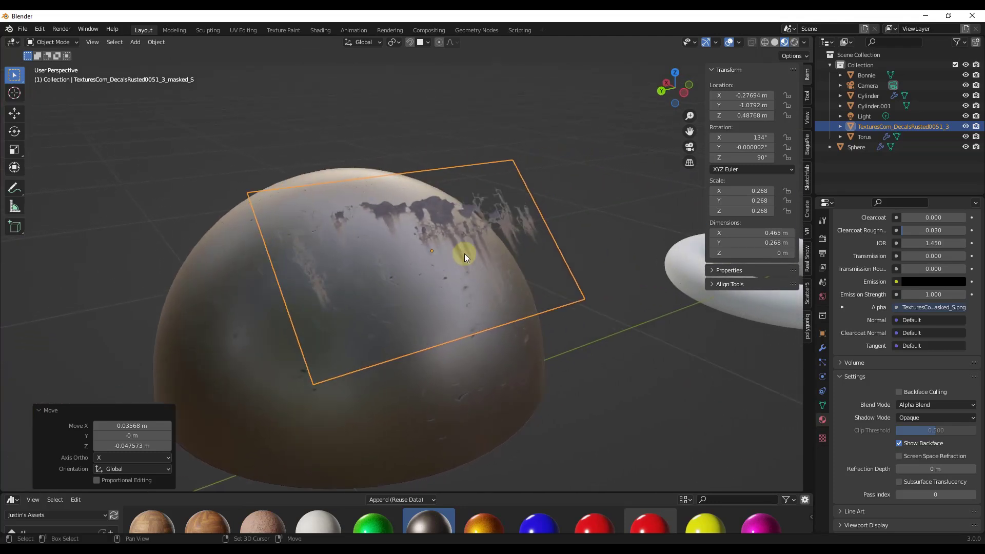
pyautogui.moveTo(474, 168); pyautogui.dragTo(444, 252, button='middle')
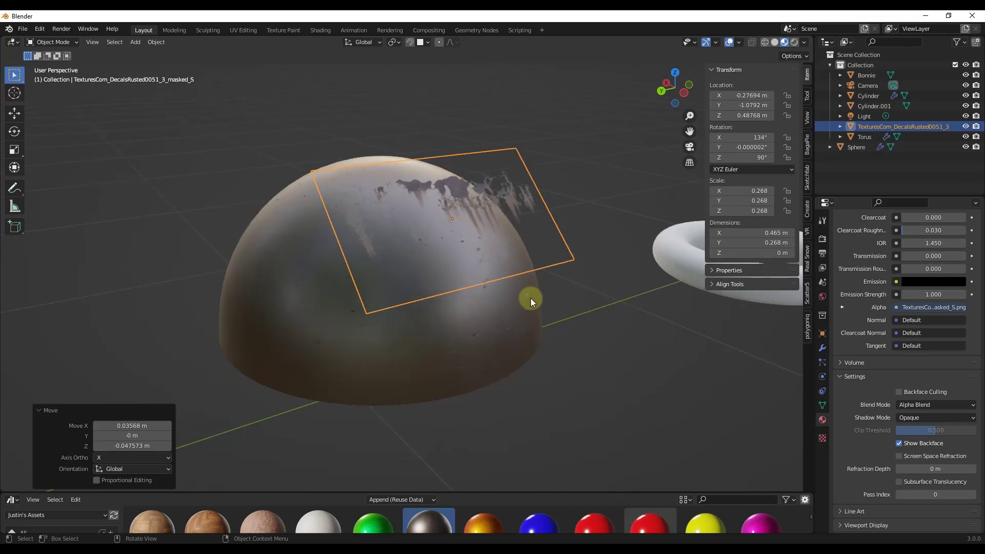
# Add a Shrinkwrap modifier to the decal plane and eyedrop the Sphere as its target
pyautogui.click(822, 348)
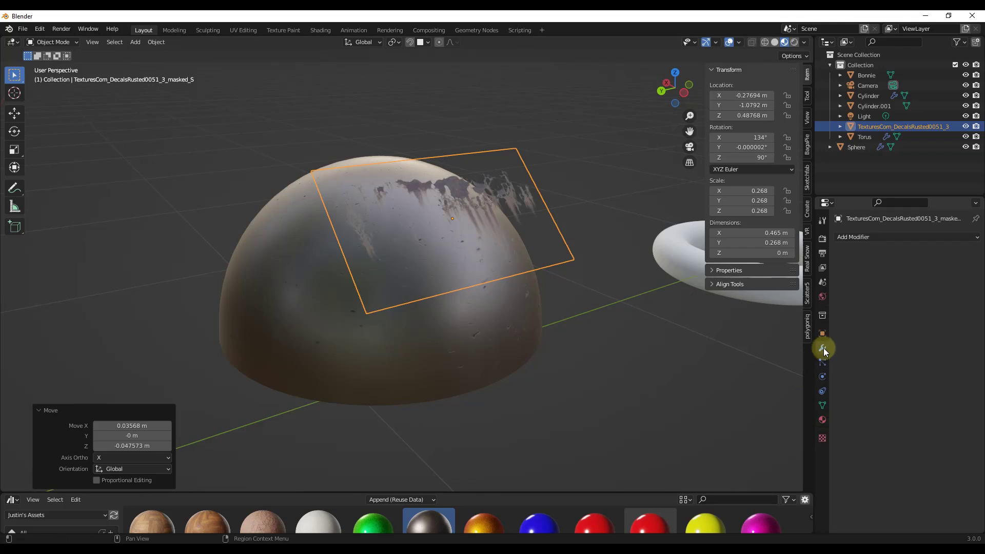
pyautogui.click(869, 237)
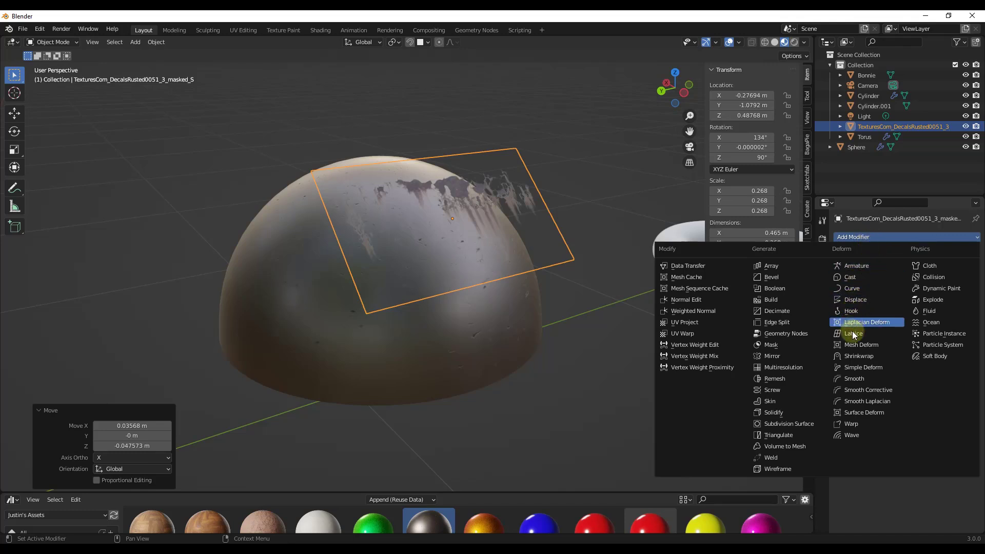
pyautogui.click(856, 357)
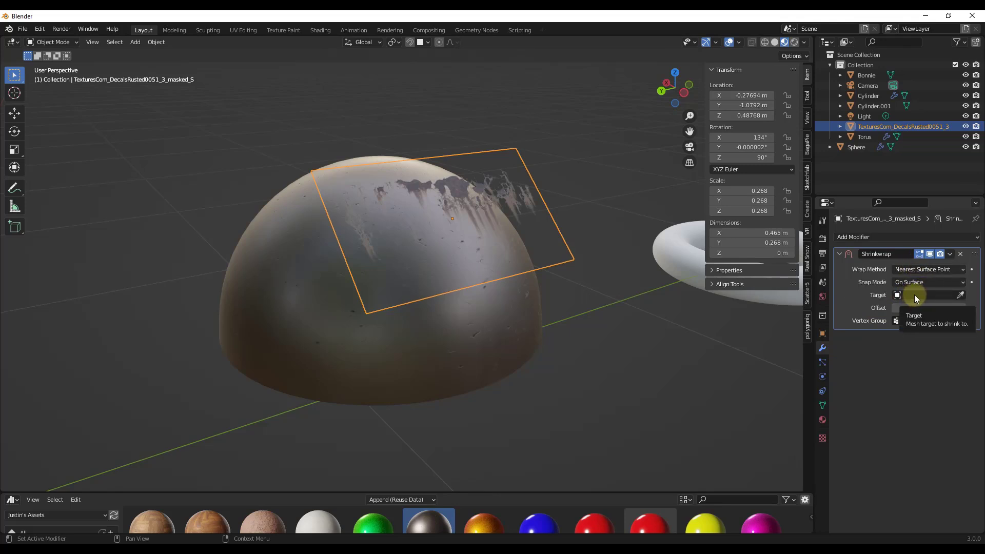
pyautogui.click(961, 296)
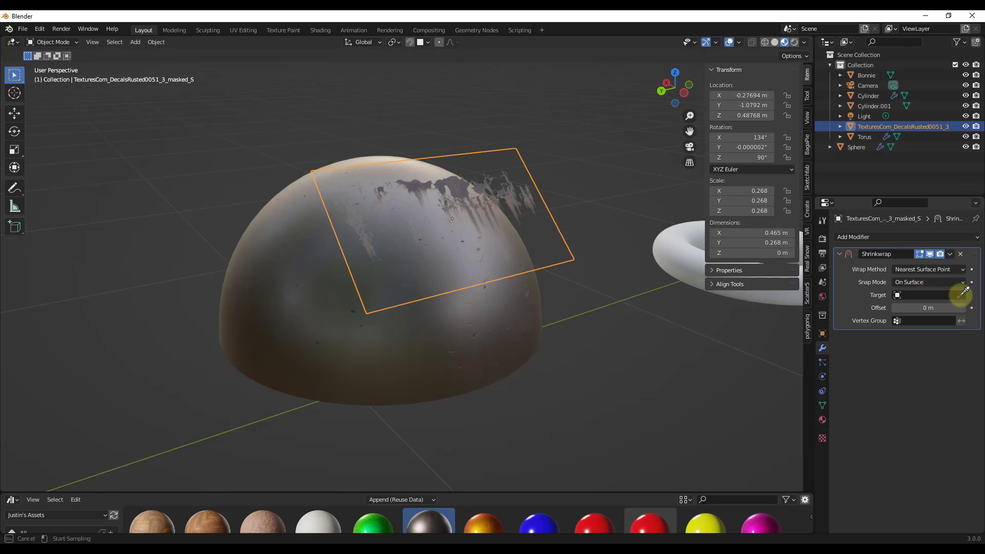
pyautogui.click(313, 261)
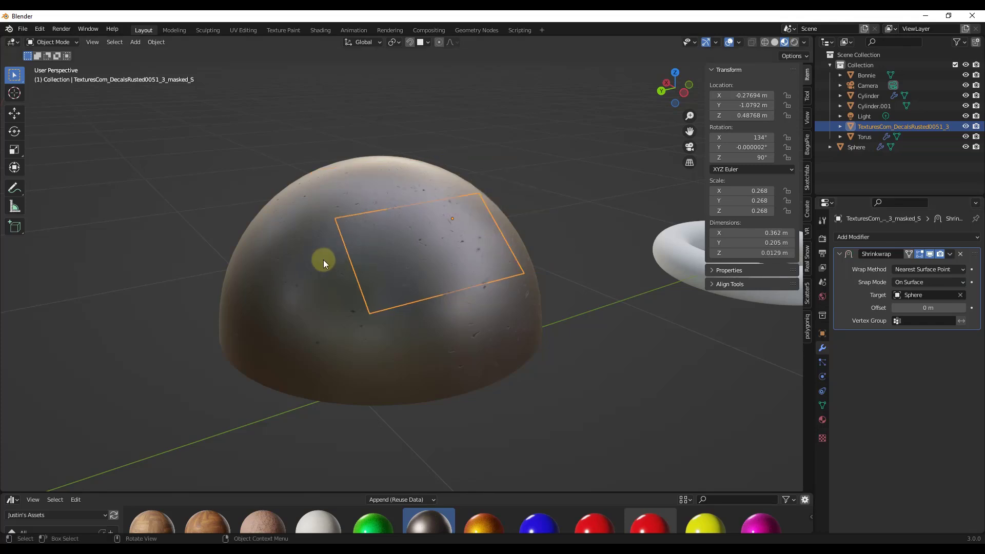
pyautogui.scroll(2, 398, 259)
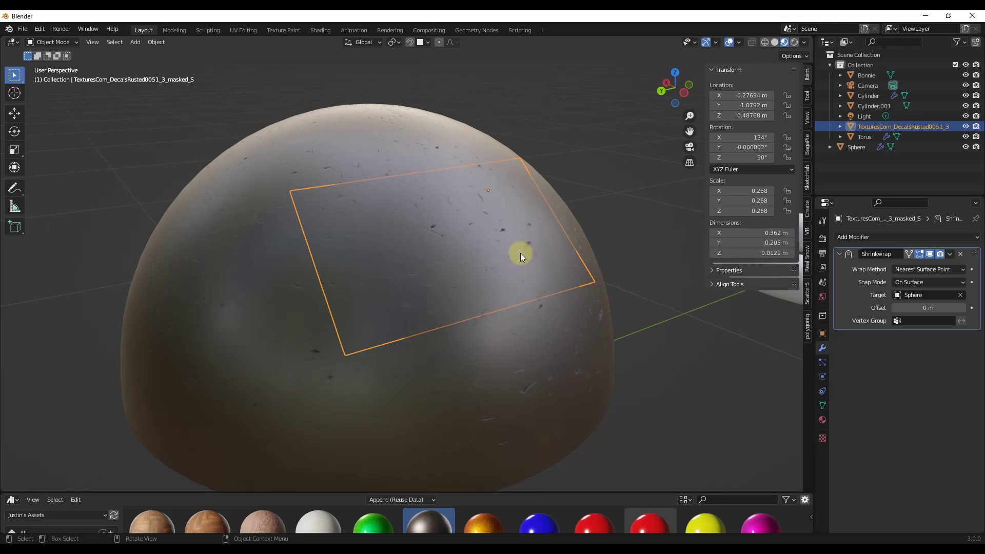
# Step the Shrinkwrap Offset up and down and settle on 0.05 m so the rust shows on the dome
pyautogui.click(963, 308)
pyautogui.click(962, 309)
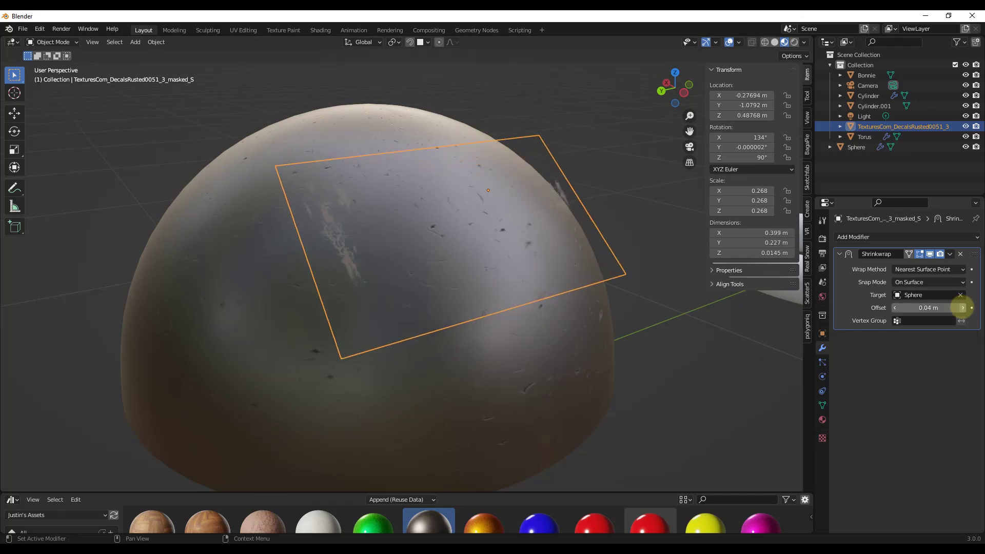
pyautogui.click(896, 308)
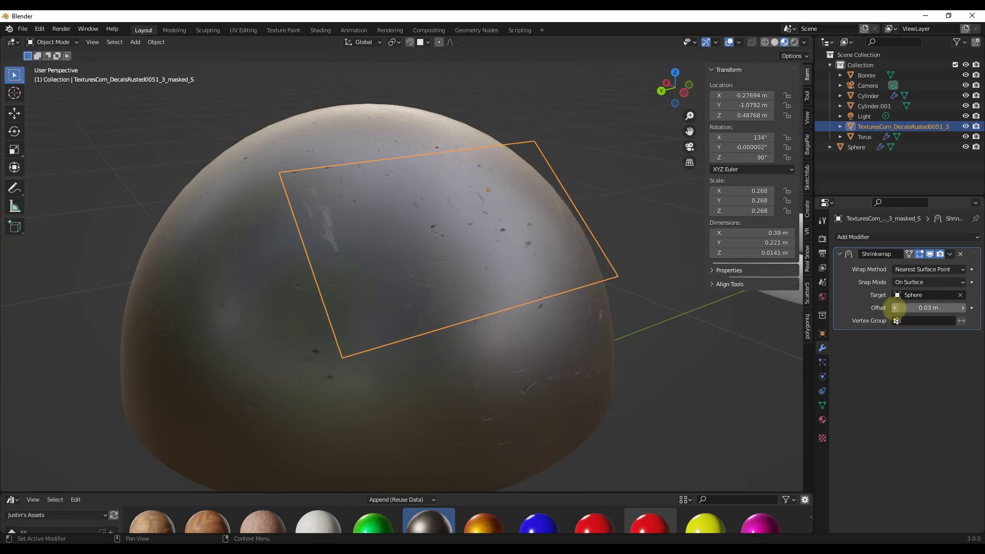
pyautogui.click(897, 308)
pyautogui.click(961, 307)
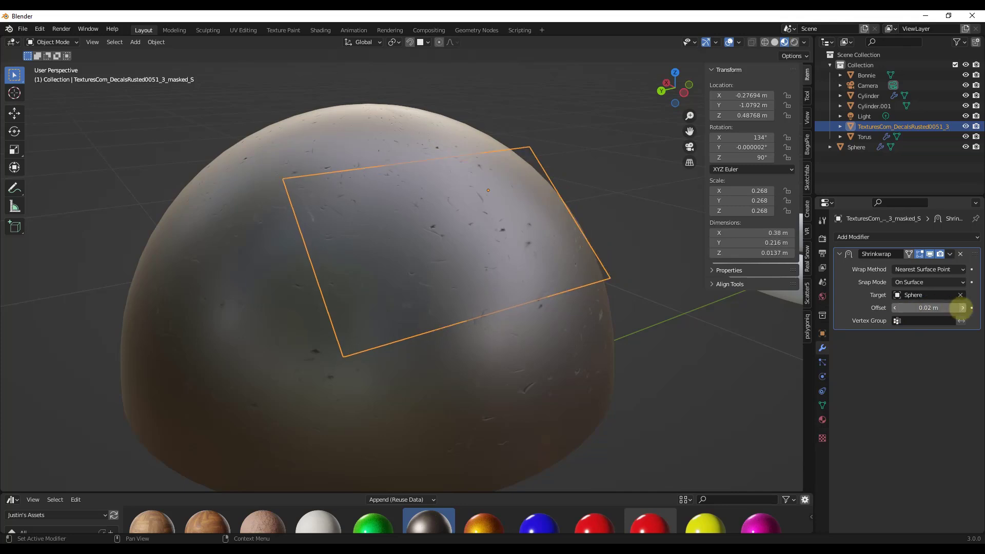
pyautogui.click(962, 308)
pyautogui.click(962, 308)
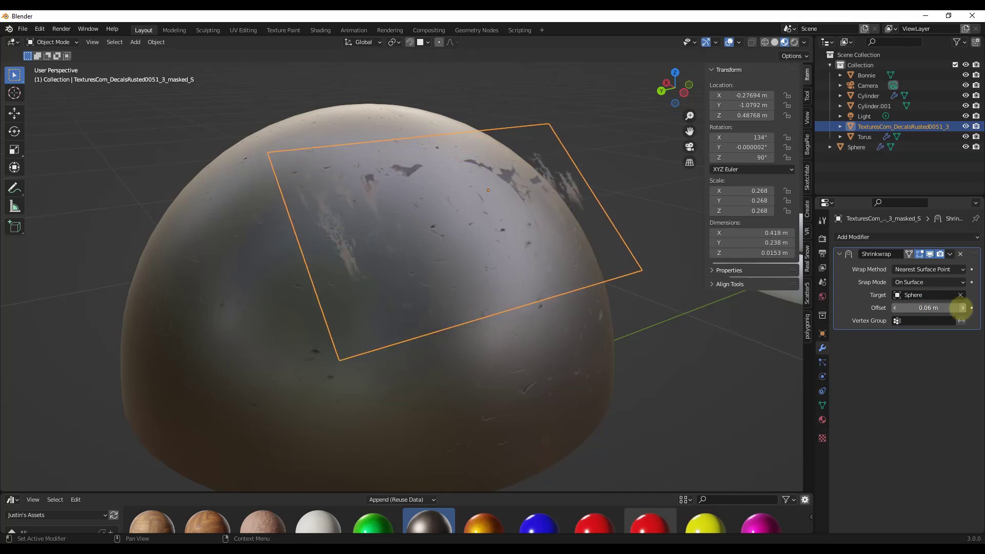
pyautogui.click(896, 309)
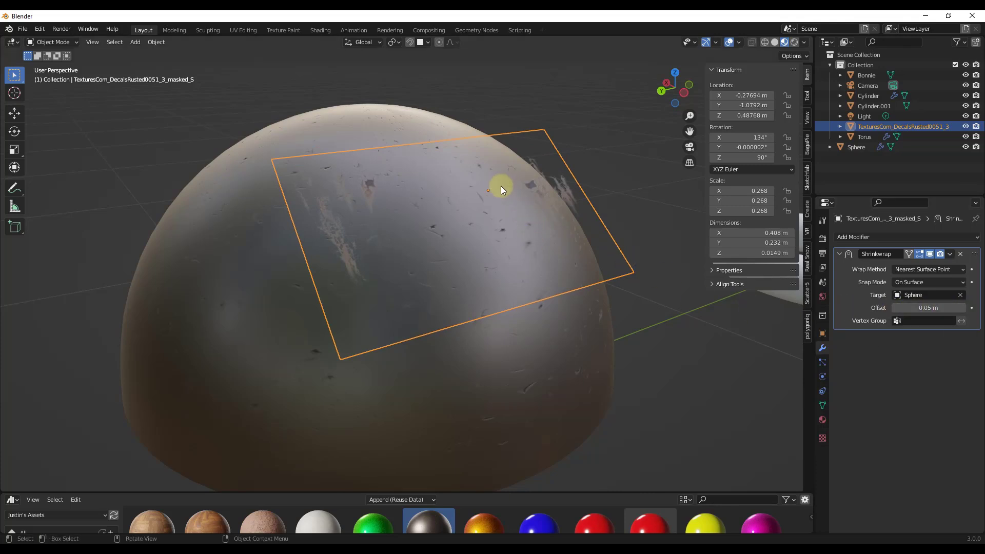
pyautogui.moveTo(478, 220)
pyautogui.mouseDown(button='middle')
pyautogui.moveTo(509, 204)
pyautogui.moveTo(454, 225)
pyautogui.mouseUp(button='middle')
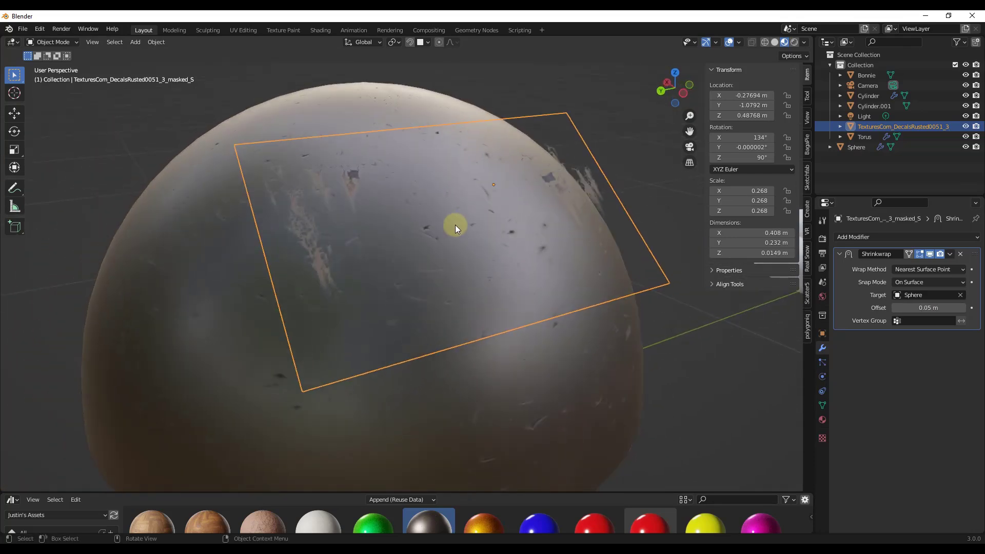
pyautogui.scroll(-3, 474, 224)
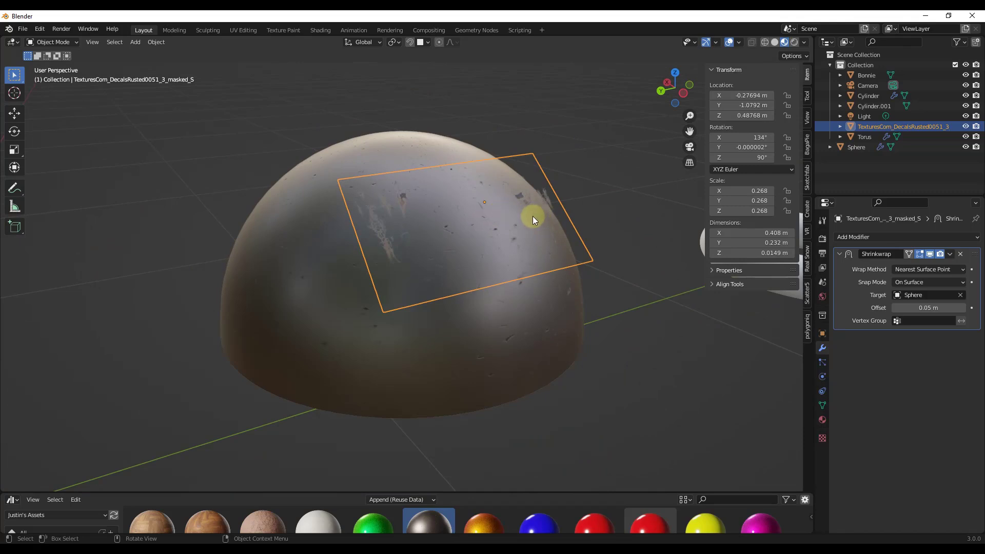
pyautogui.scroll(2, 532, 218)
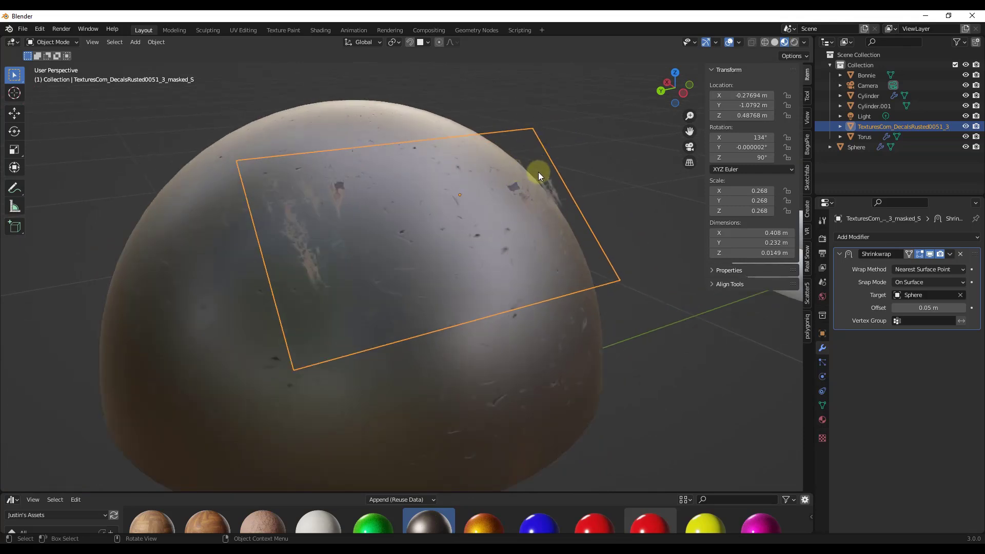
pyautogui.press('Tab')
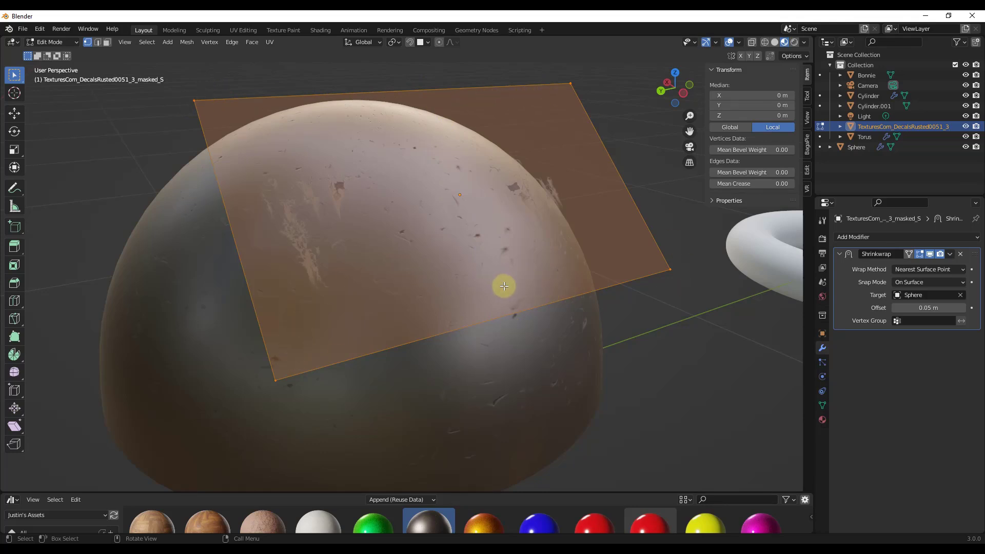
pyautogui.press('Tab')
pyautogui.moveTo(429, 268)
pyautogui.mouseDown(button='middle')
pyautogui.moveTo(434, 232)
pyautogui.moveTo(478, 220)
pyautogui.mouseUp(button='middle')
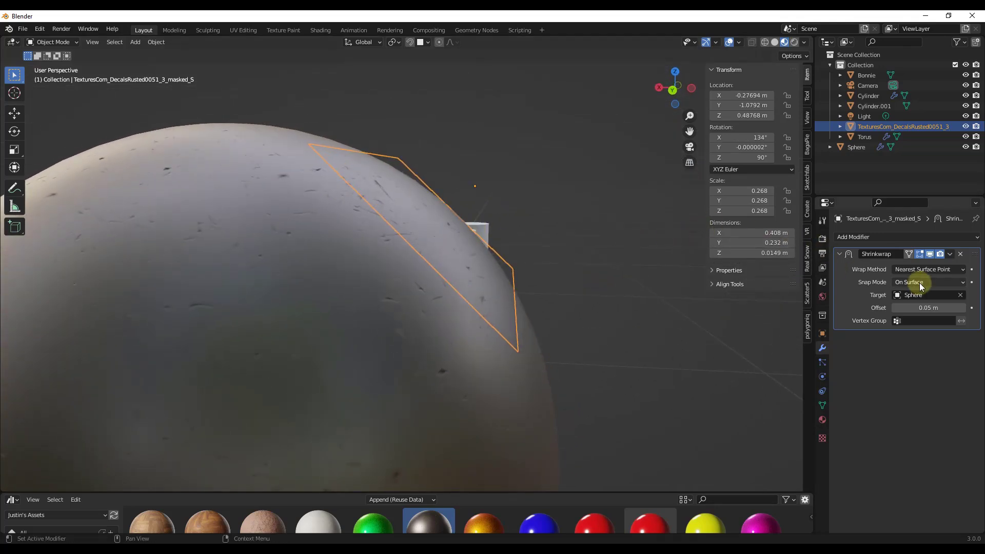
pyautogui.moveTo(917, 307); pyautogui.dragTo(916, 307)
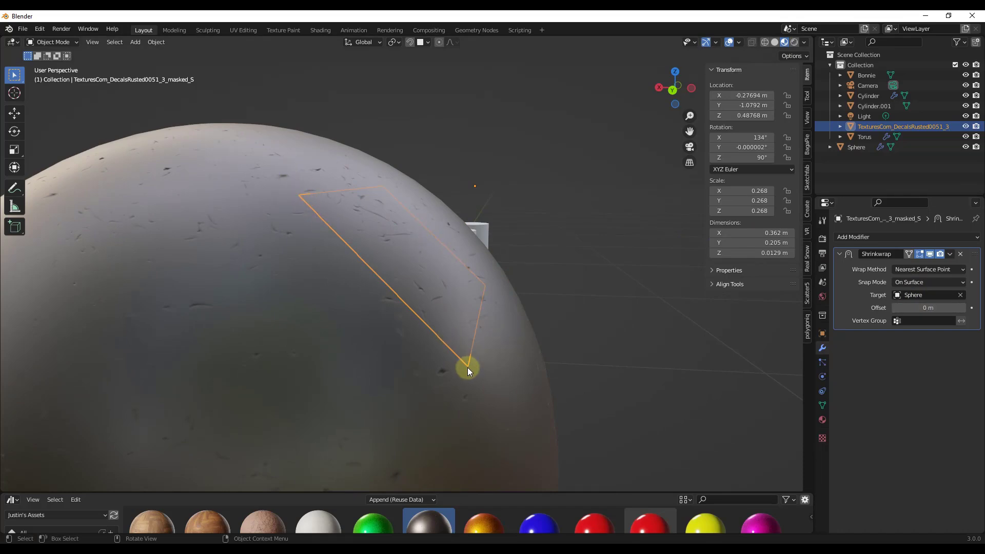
pyautogui.moveTo(505, 273)
pyautogui.mouseDown(button='middle')
pyautogui.moveTo(365, 290)
pyautogui.moveTo(386, 272)
pyautogui.mouseUp(button='middle')
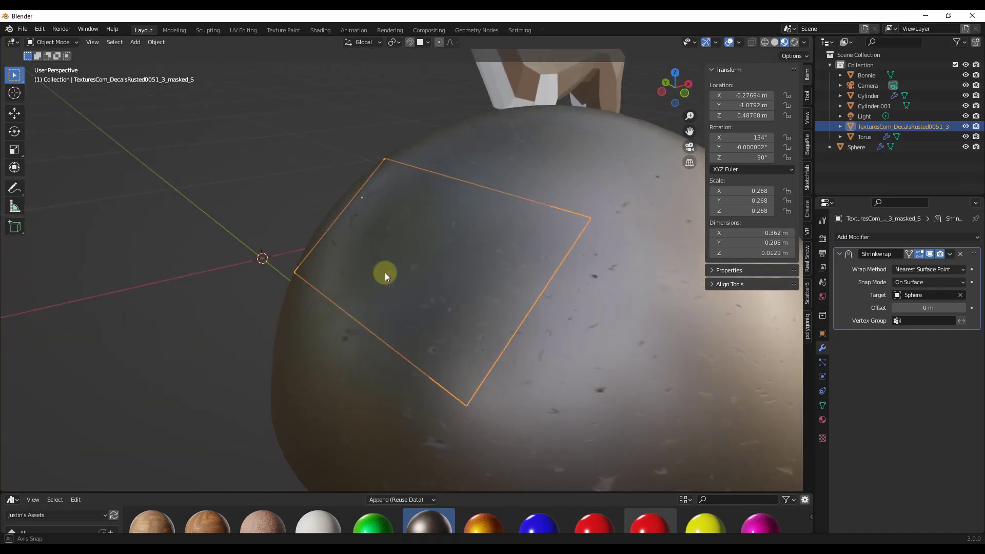
pyautogui.scroll(4, 588, 218)
pyautogui.scroll(-2, 585, 206)
pyautogui.scroll(-5, 586, 206)
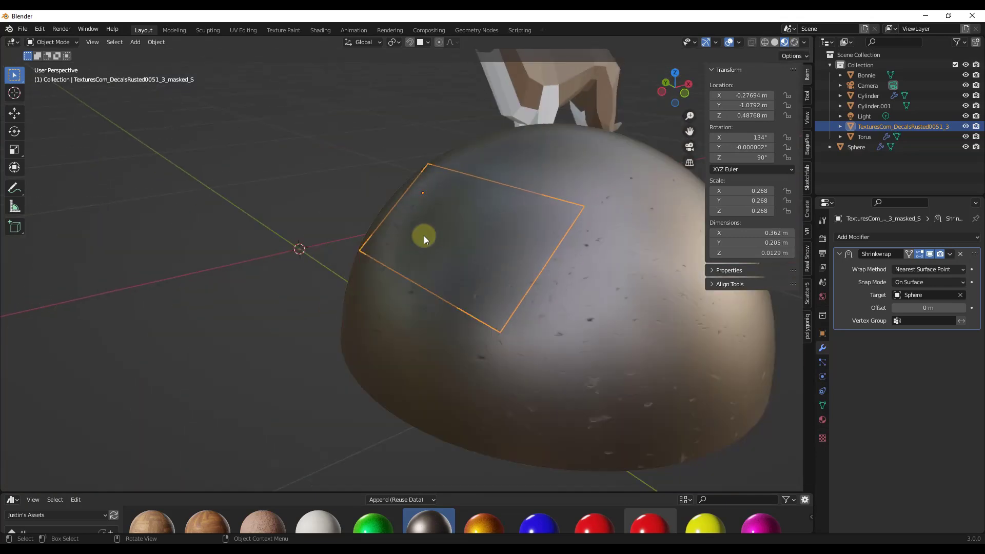
pyautogui.moveTo(424, 236)
pyautogui.mouseDown(button='middle')
pyautogui.moveTo(479, 251)
pyautogui.moveTo(528, 240)
pyautogui.moveTo(512, 229)
pyautogui.mouseUp(button='middle')
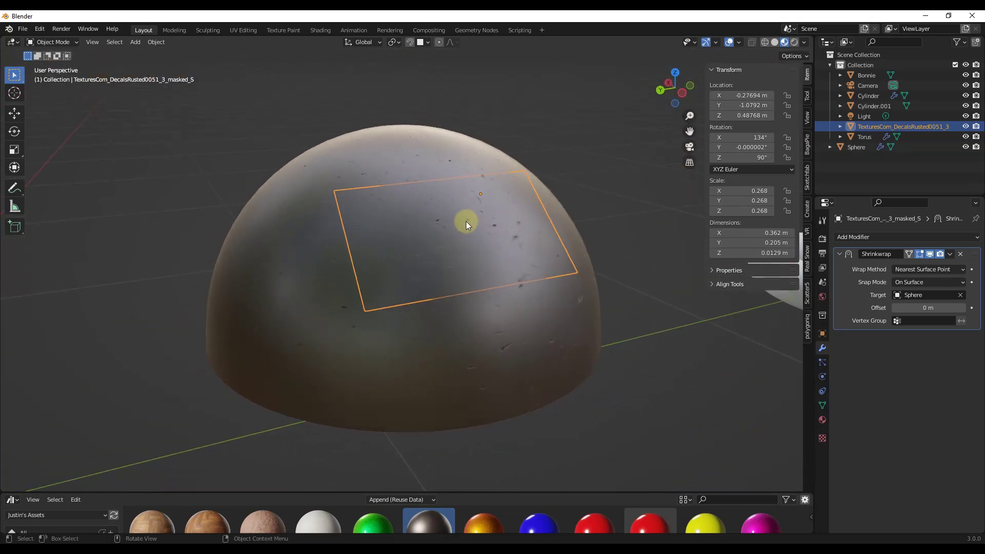
pyautogui.scroll(-2, 494, 226)
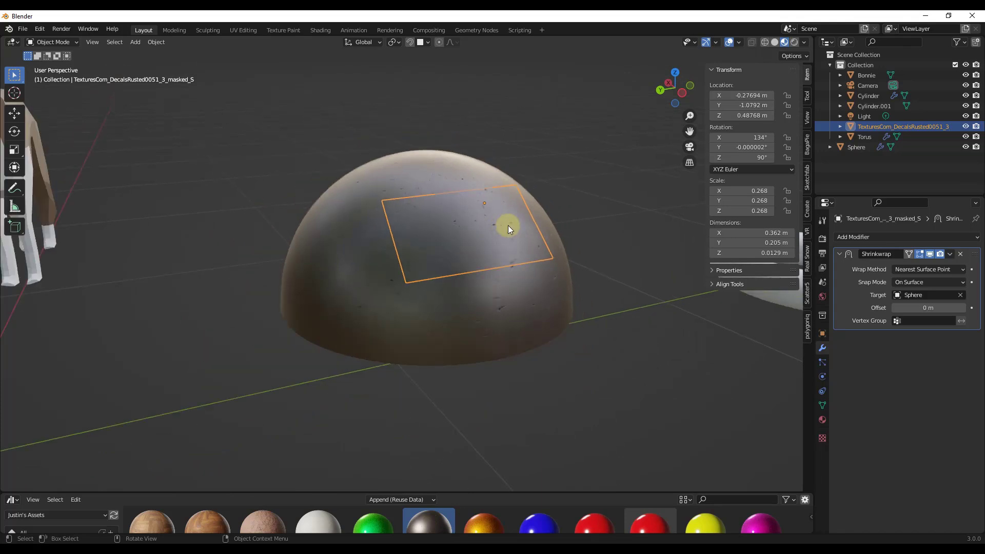
pyautogui.scroll(2, 481, 230)
pyautogui.press('Tab')
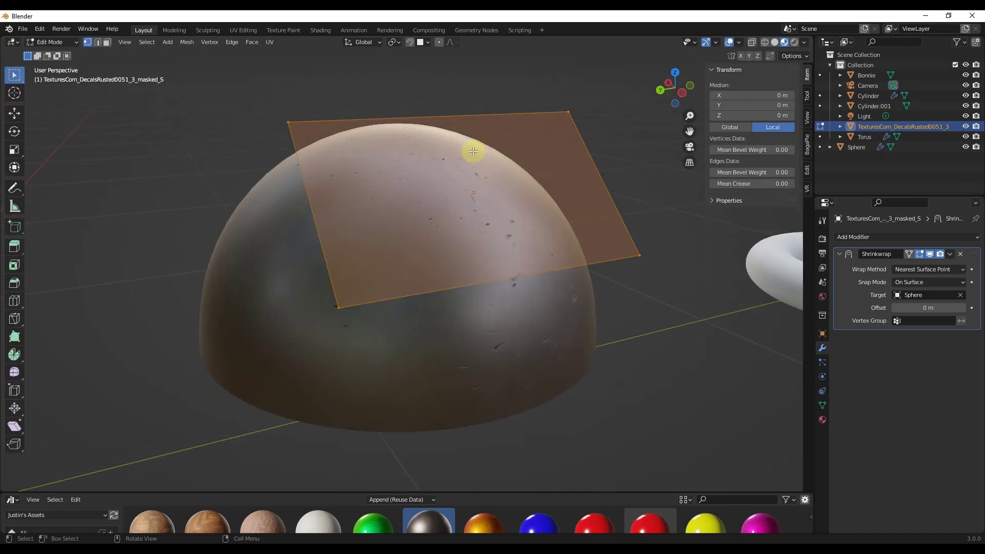
pyautogui.rightClick(473, 151)
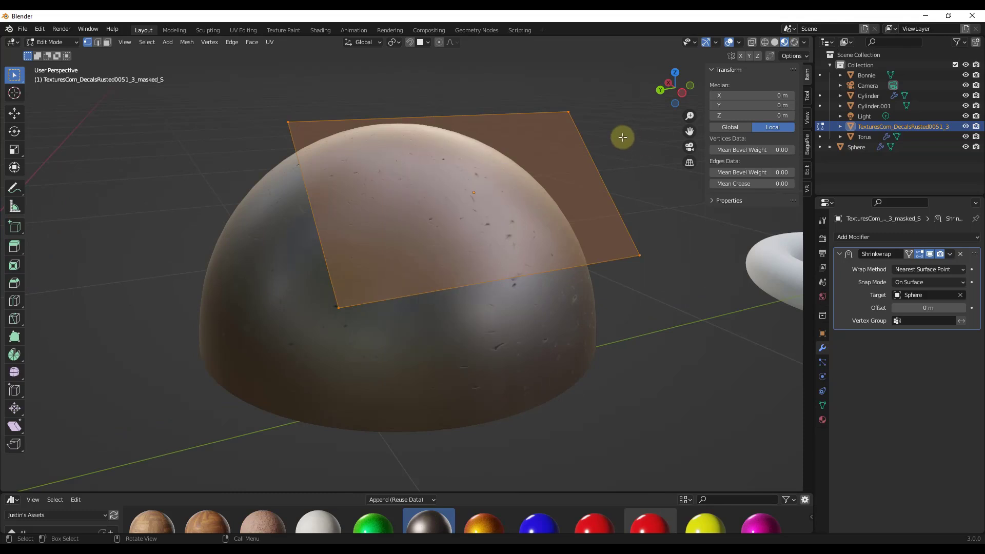
pyautogui.press('Tab')
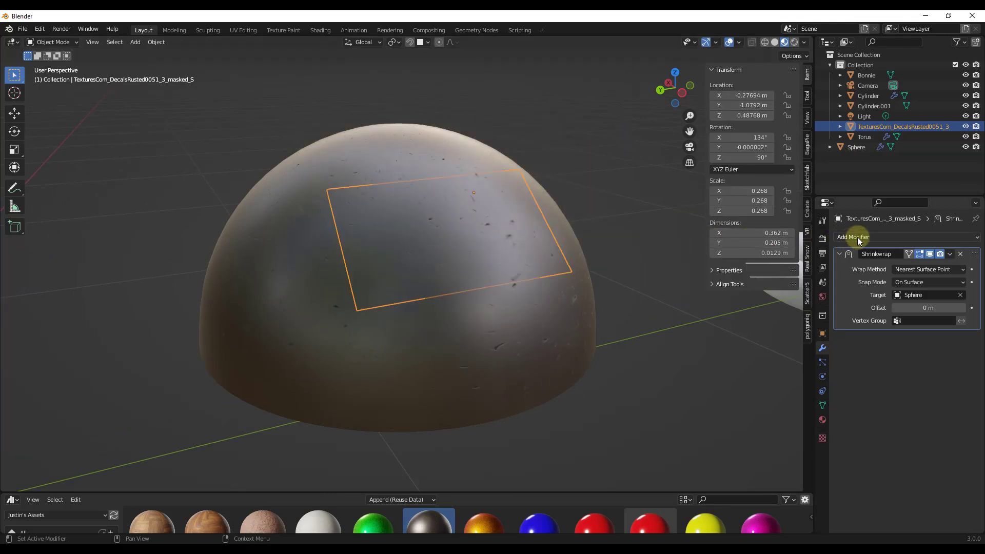
# Add a Subdivision Surface modifier above Shrinkwrap and set it to Simple after comparing Catmull-Clark
pyautogui.click(858, 236)
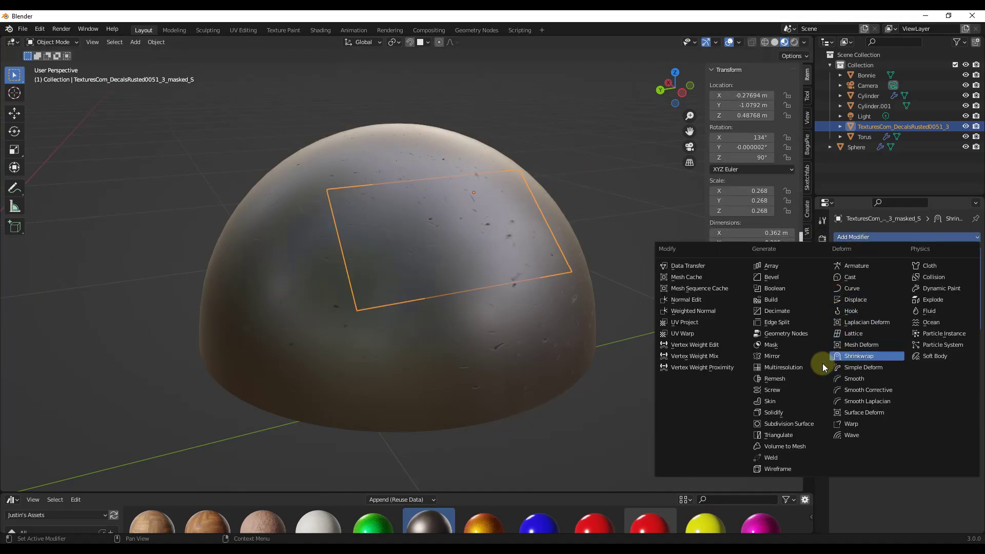
pyautogui.click(782, 423)
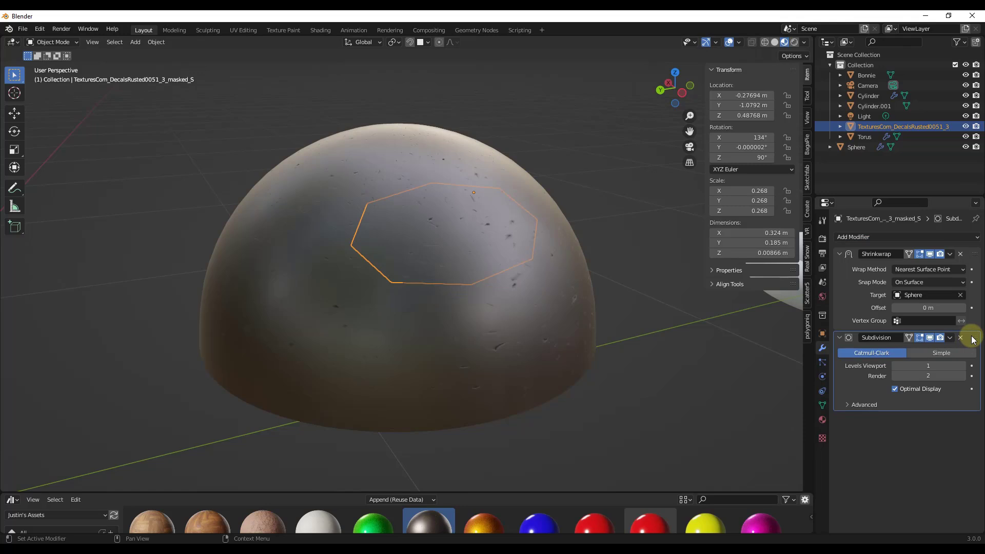
pyautogui.moveTo(971, 339); pyautogui.dragTo(971, 253)
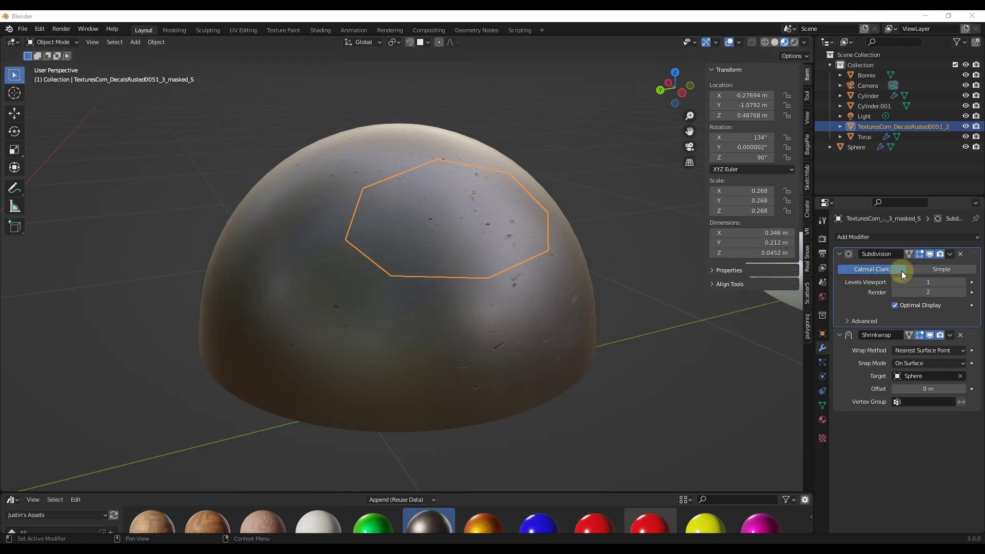
pyautogui.click(939, 268)
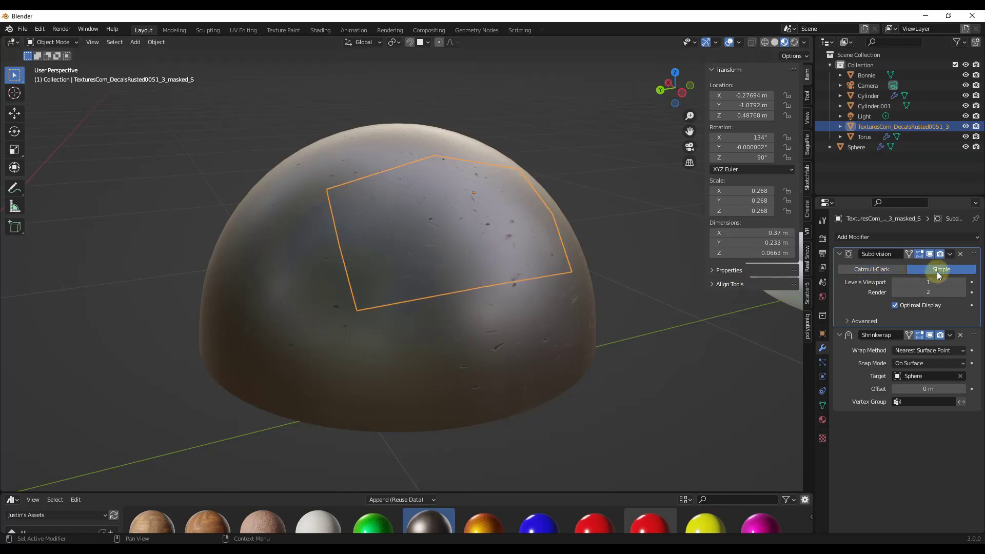
pyautogui.click(889, 270)
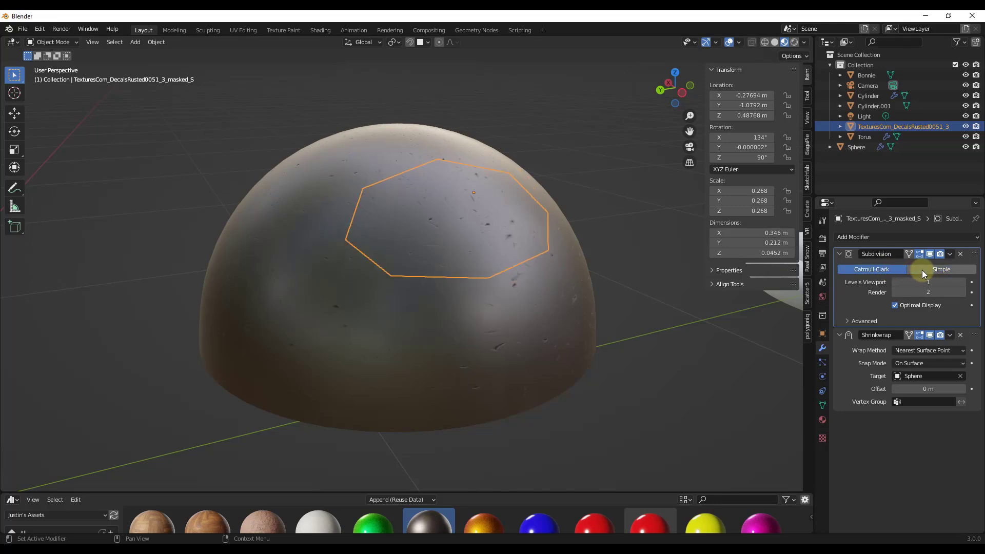
pyautogui.click(922, 270)
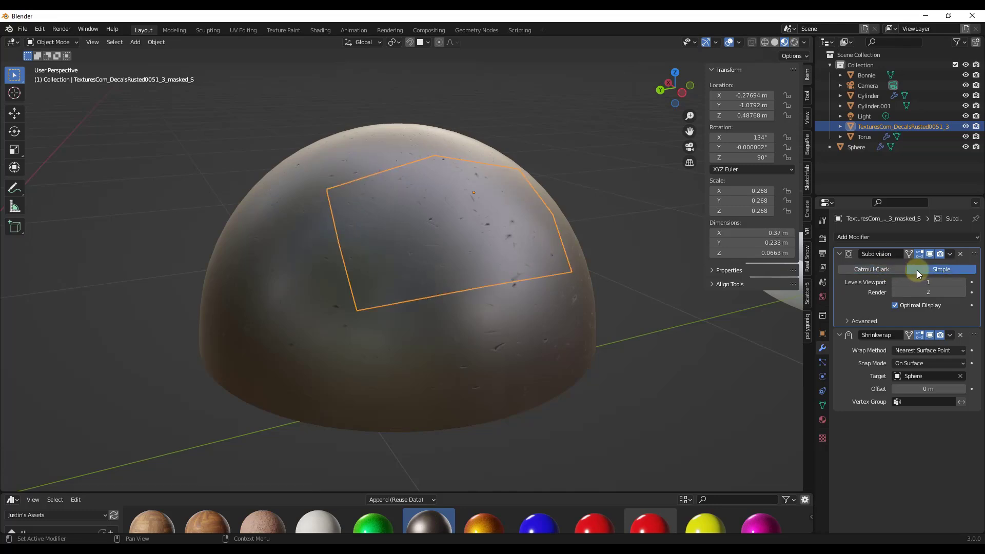
pyautogui.moveTo(603, 278)
pyautogui.mouseDown(button='middle')
pyautogui.moveTo(489, 219)
pyautogui.moveTo(447, 234)
pyautogui.mouseUp(button='middle')
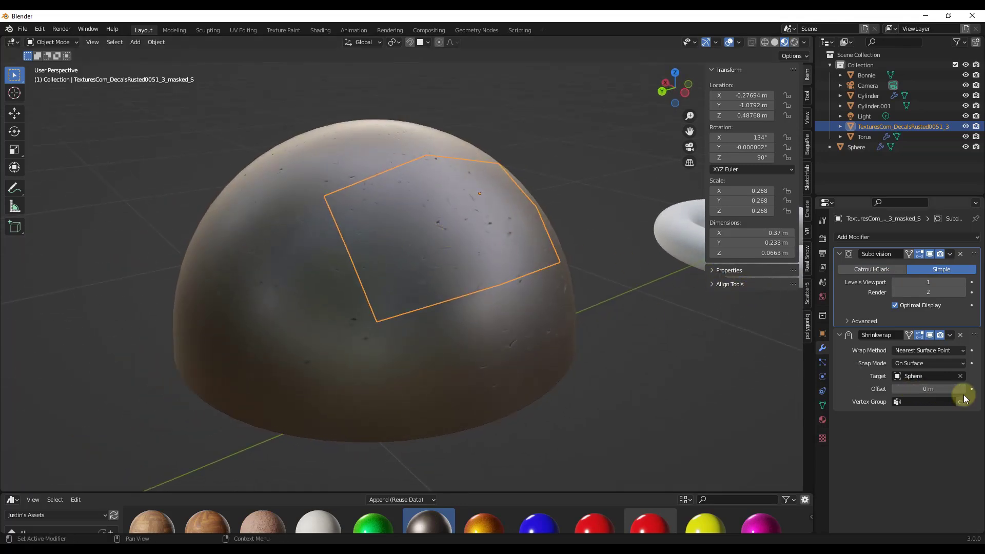
# Set the Shrinkwrap Offset to 0.005 m and Wrap Method to Target Normal Project
pyautogui.click(945, 388)
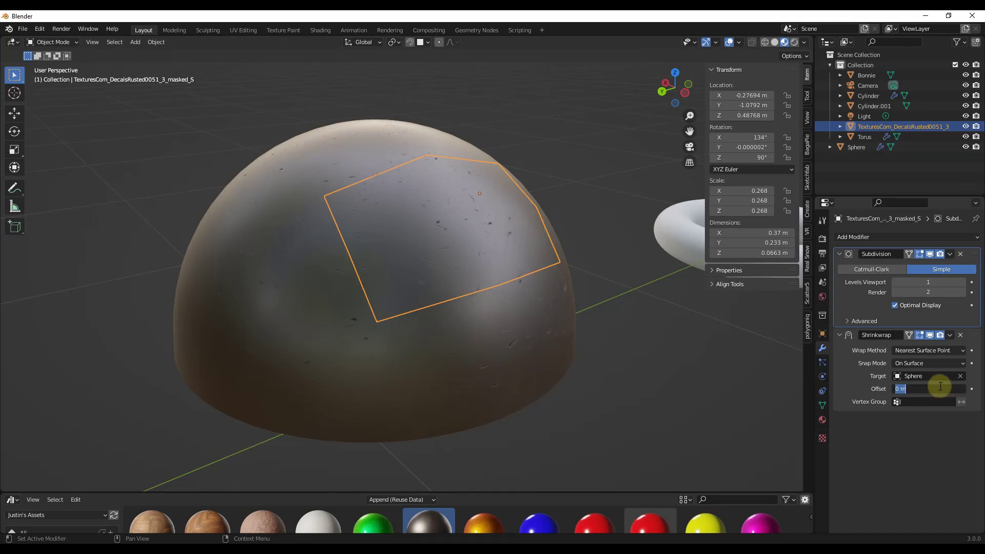
pyautogui.write('5')
pyautogui.press('Return')
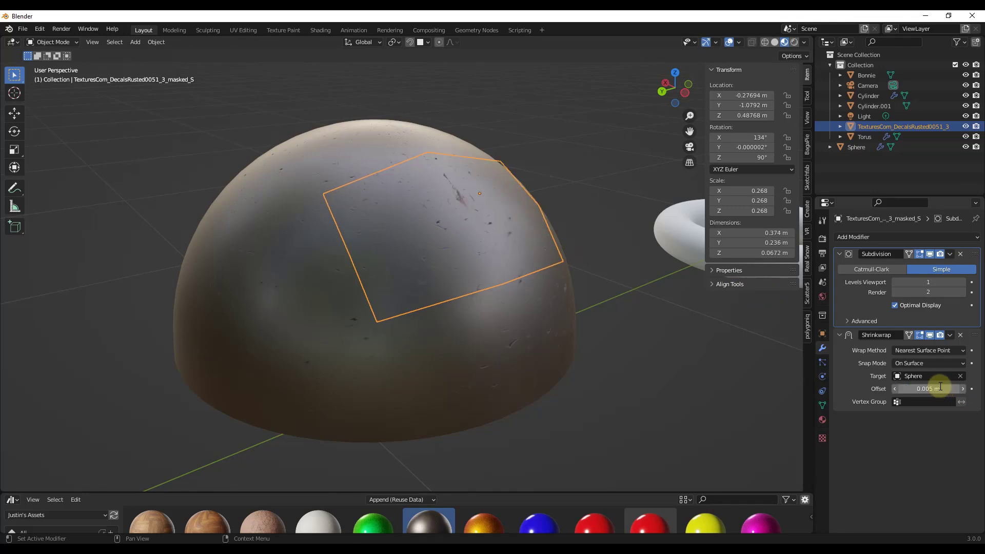
pyautogui.moveTo(474, 223)
pyautogui.mouseDown(button='middle')
pyautogui.moveTo(484, 183)
pyautogui.moveTo(497, 266)
pyautogui.mouseUp(button='middle')
pyautogui.scroll(3, 462, 203)
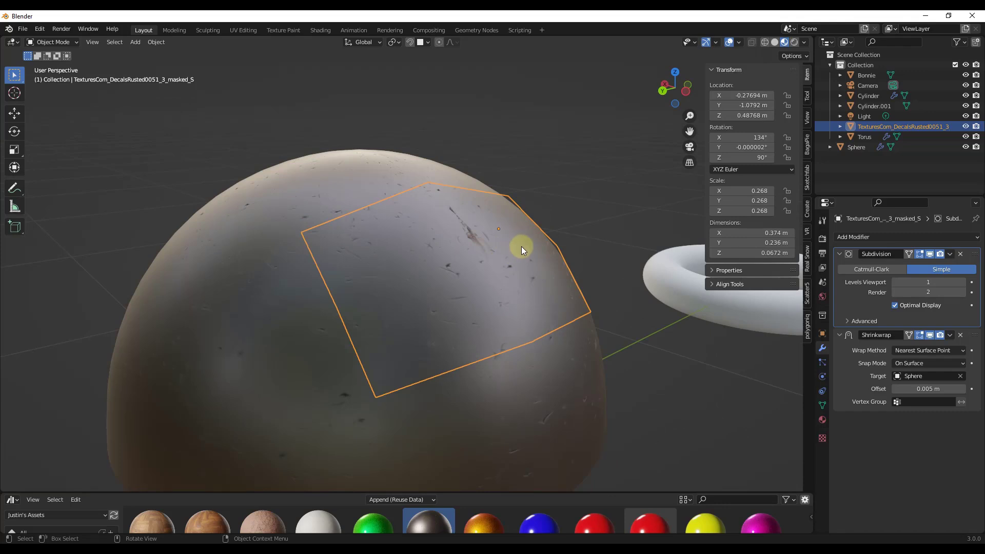
pyautogui.click(933, 353)
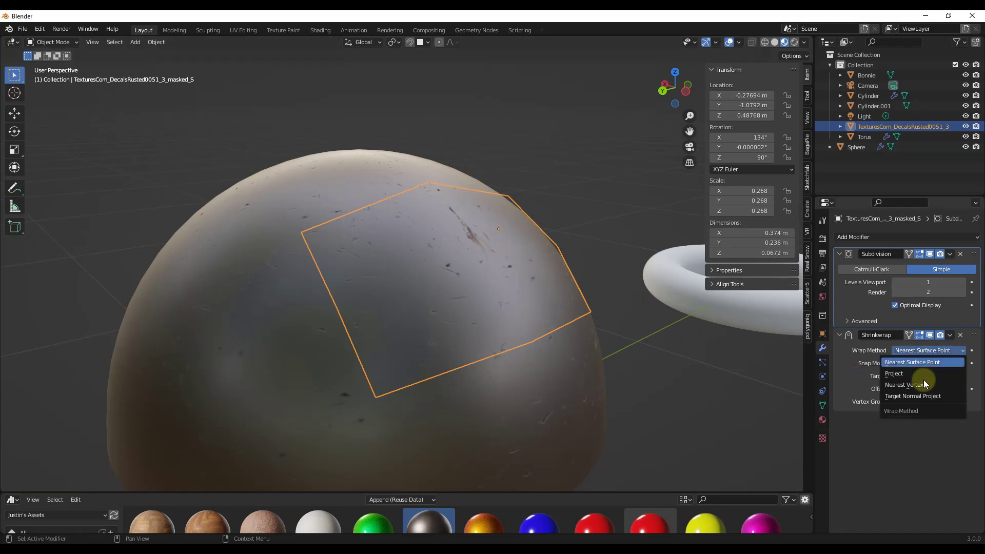
pyautogui.click(917, 394)
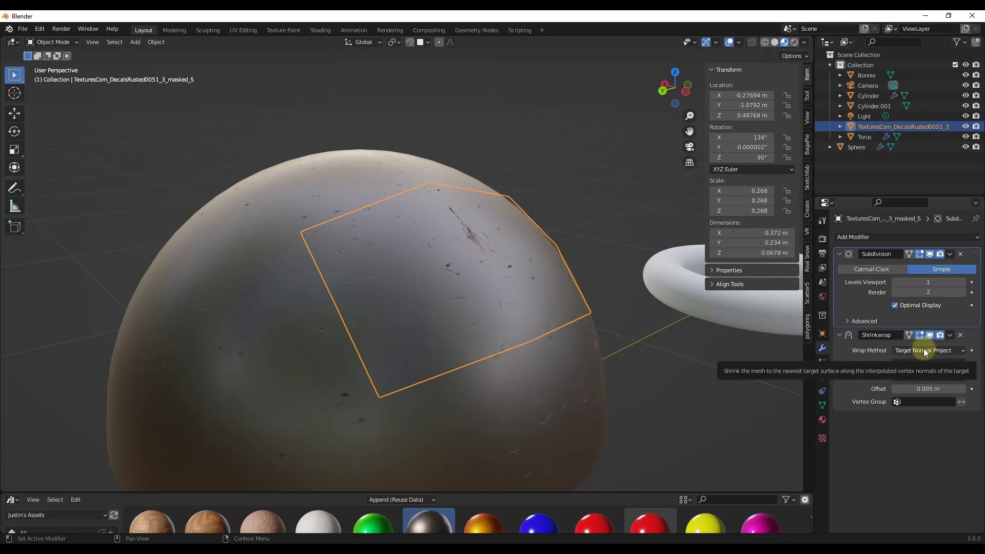
# Raise Subdivision Levels Viewport to 2 and enter Edit Mode on the decal plane
pyautogui.click(962, 283)
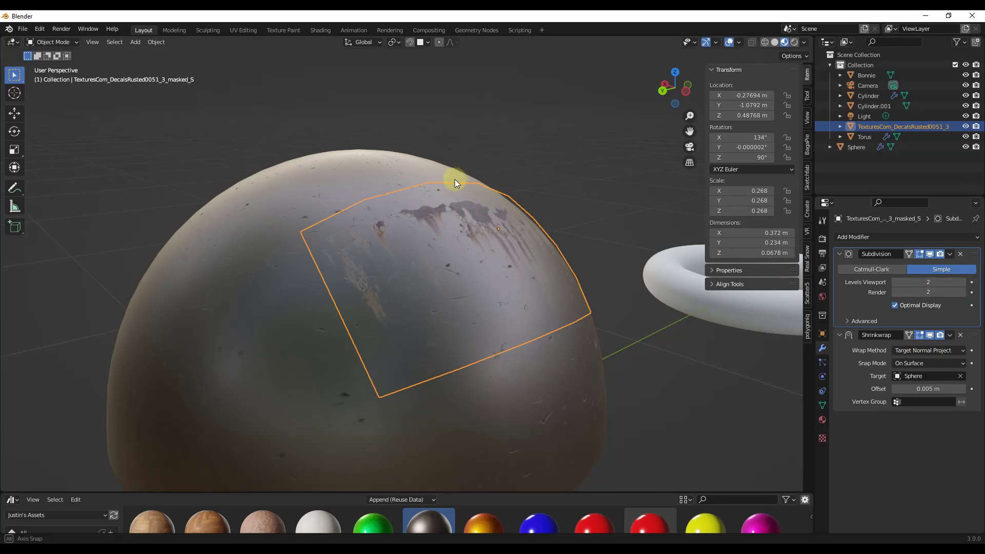
pyautogui.moveTo(455, 179)
pyautogui.mouseDown(button='middle')
pyautogui.moveTo(384, 207)
pyautogui.moveTo(446, 180)
pyautogui.moveTo(458, 225)
pyautogui.moveTo(495, 205)
pyautogui.moveTo(487, 239)
pyautogui.moveTo(438, 247)
pyautogui.moveTo(372, 210)
pyautogui.mouseUp(button='middle')
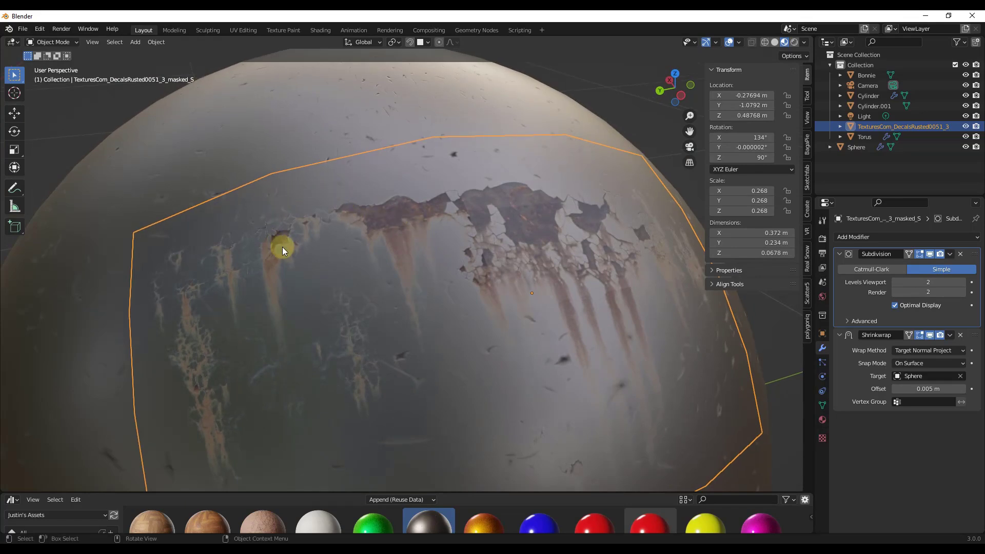
pyautogui.scroll(-3, 576, 220)
pyautogui.moveTo(599, 232)
pyautogui.mouseDown(button='middle')
pyautogui.moveTo(606, 257)
pyautogui.moveTo(610, 242)
pyautogui.moveTo(584, 256)
pyautogui.mouseUp(button='middle')
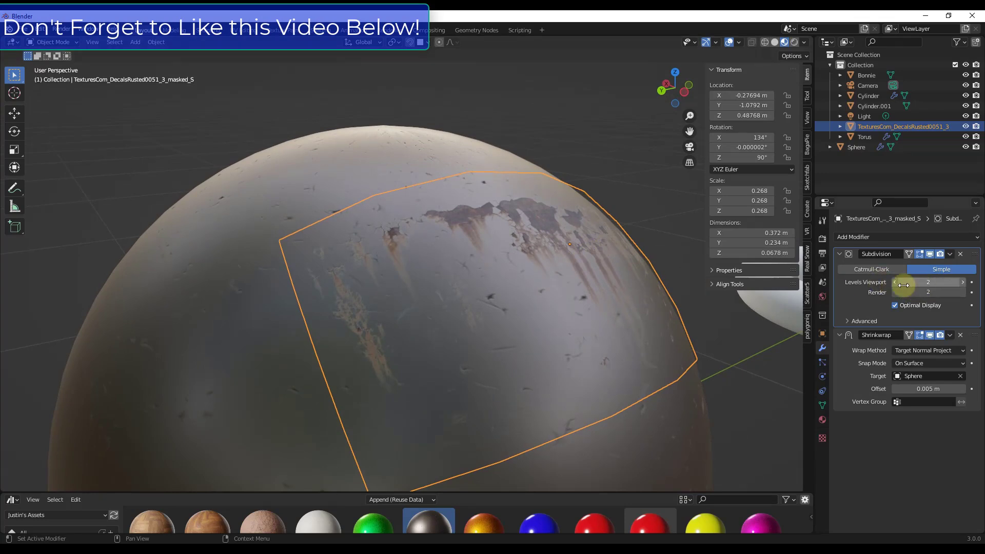
pyautogui.press('Tab')
pyautogui.scroll(-2, 556, 190)
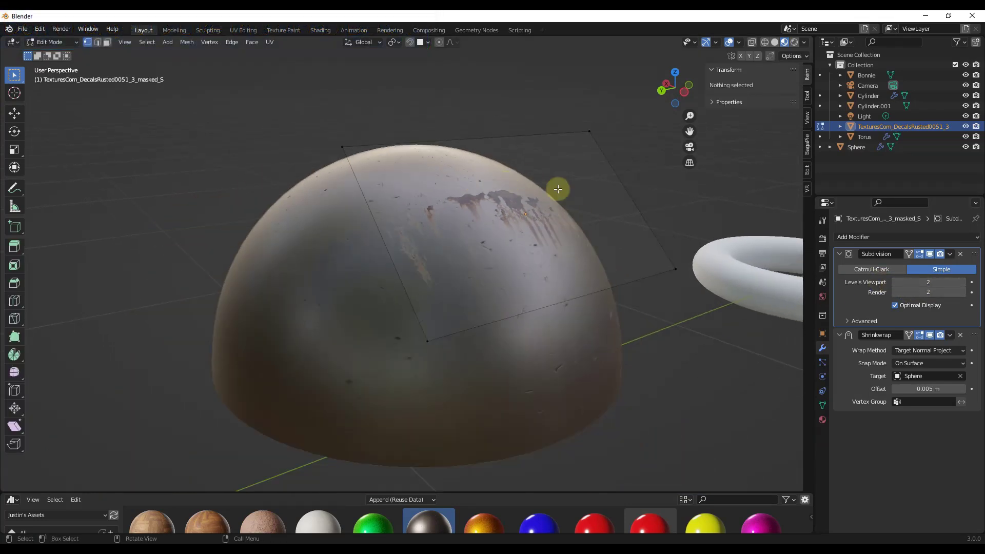
pyautogui.scroll(1, 558, 180)
# Subdivide all of the decal plane's faces with 2 cuts and return to Object Mode
pyautogui.press('a')
pyautogui.rightClick(507, 132)
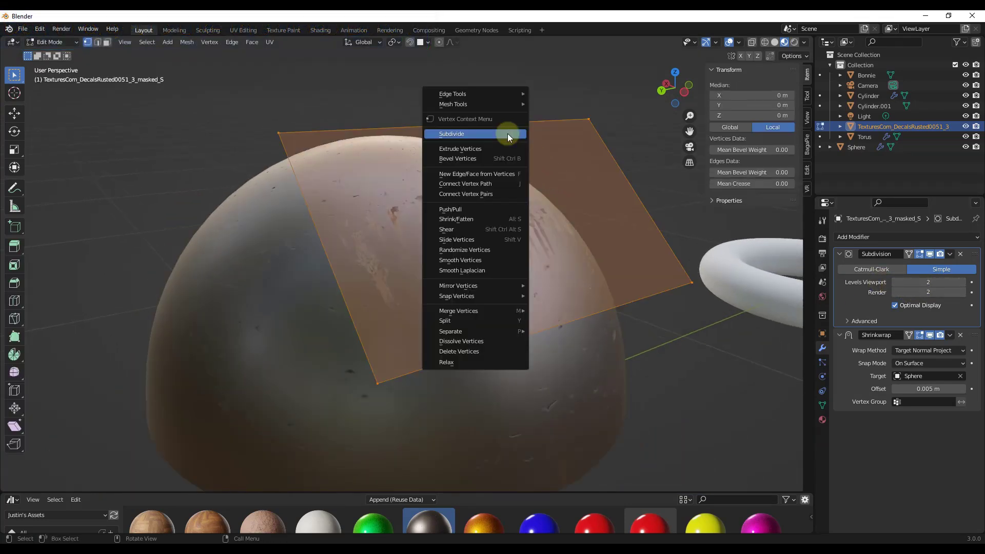
pyautogui.click(493, 135)
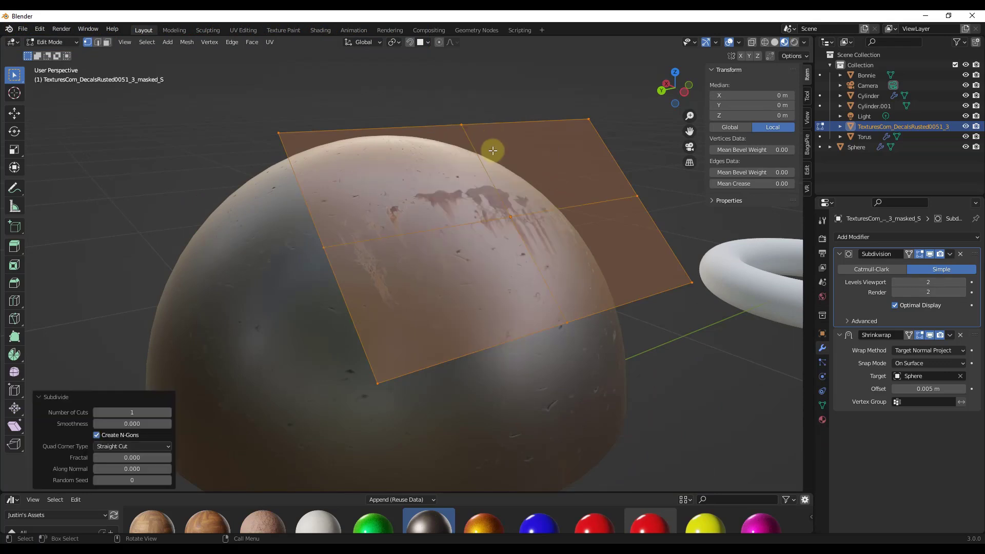
pyautogui.click(167, 413)
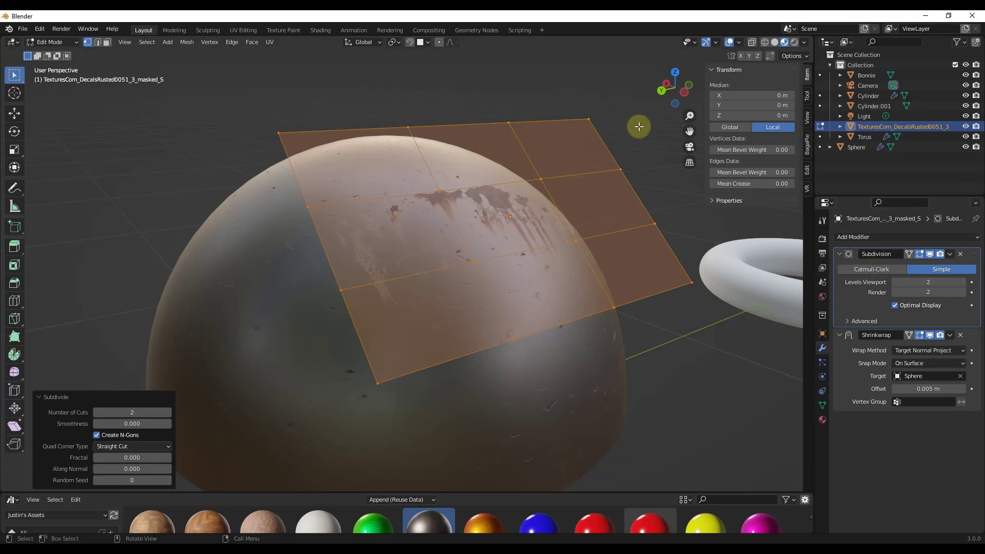
pyautogui.click(639, 126)
pyautogui.press('Tab')
pyautogui.scroll(2, 552, 223)
pyautogui.scroll(3, 519, 223)
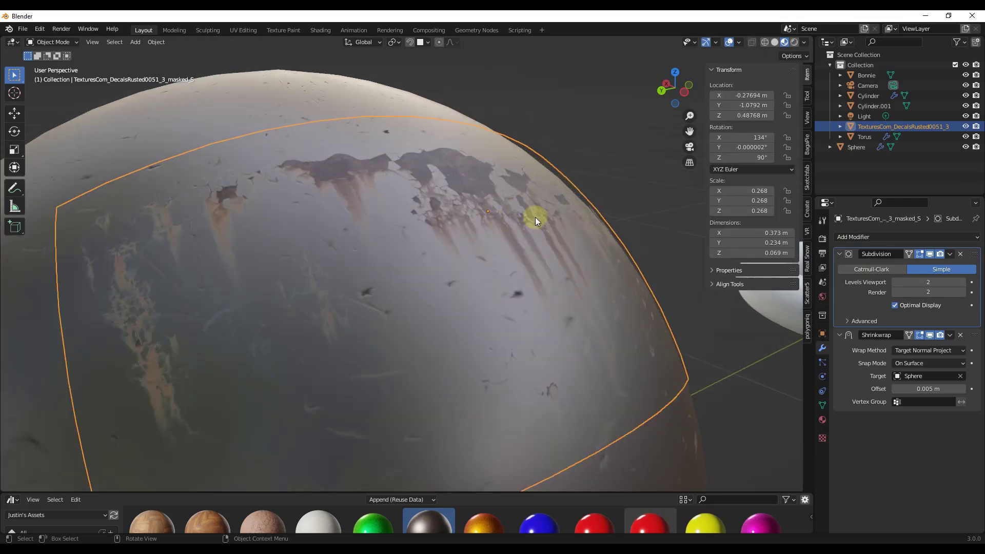
pyautogui.scroll(-3, 535, 218)
# Grab the rust decal twice, sliding it lower toward the dome's front edge
pyautogui.moveTo(511, 233)
pyautogui.mouseDown(button='middle')
pyautogui.moveTo(524, 232)
pyautogui.moveTo(521, 261)
pyautogui.mouseUp(button='middle')
pyautogui.scroll(-2, 519, 241)
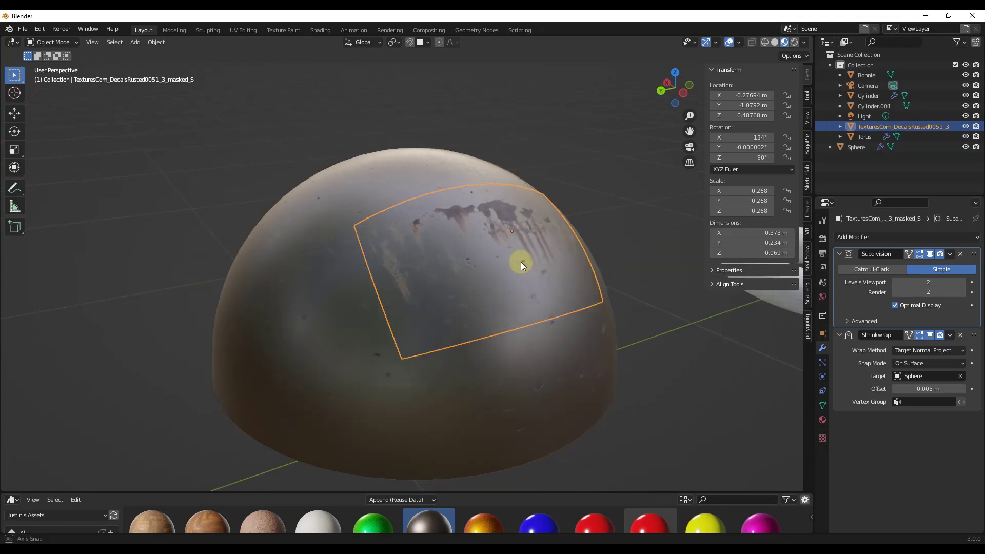
pyautogui.press('g')
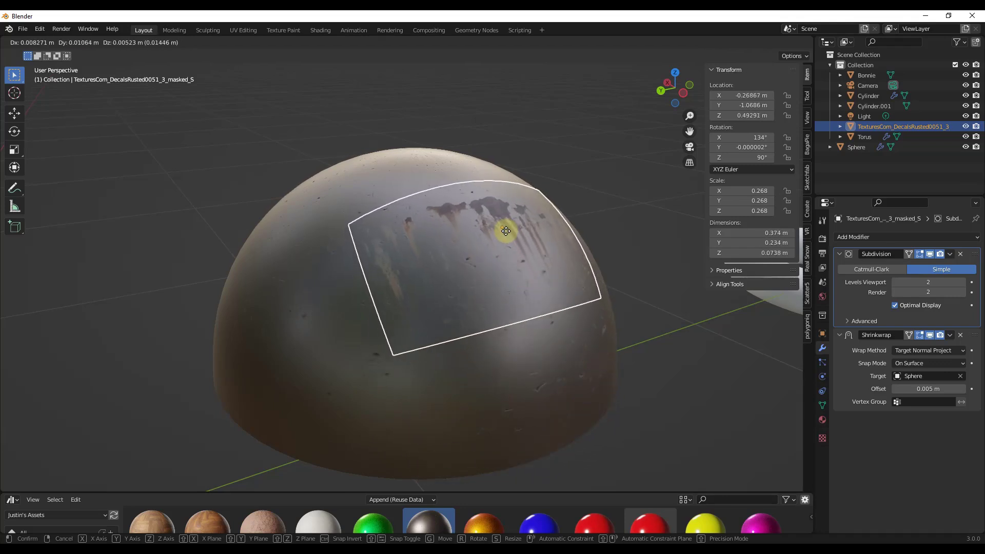
pyautogui.click(505, 232)
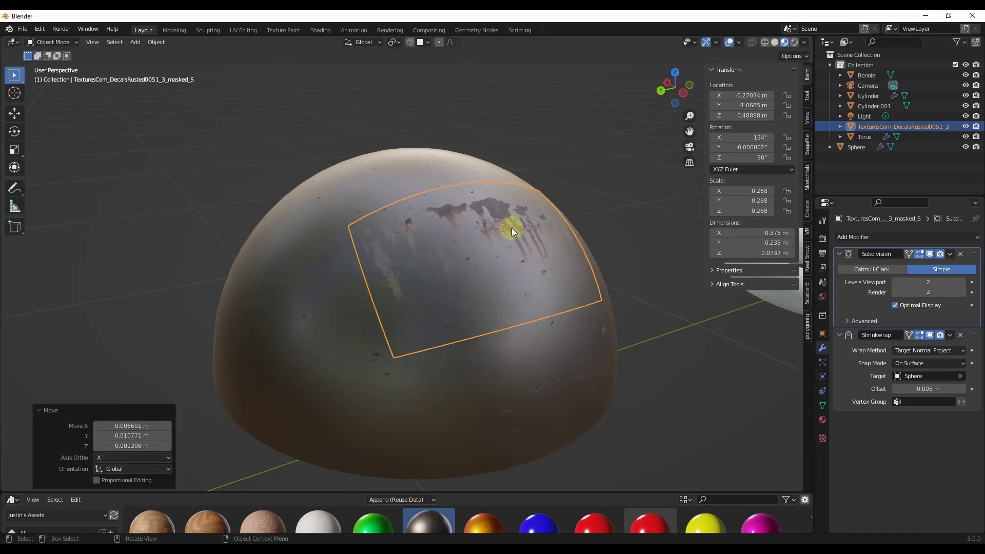
pyautogui.press('g')
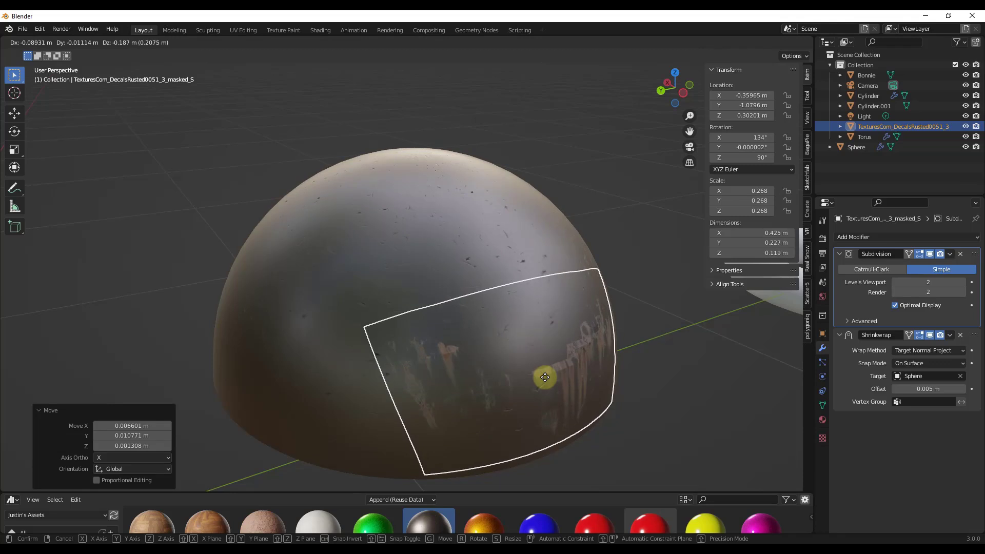
pyautogui.click(544, 377)
# From a back orthographic view with shrinkwrap hidden, tilt the flat decal and move it higher on the sphere
pyautogui.click(661, 92)
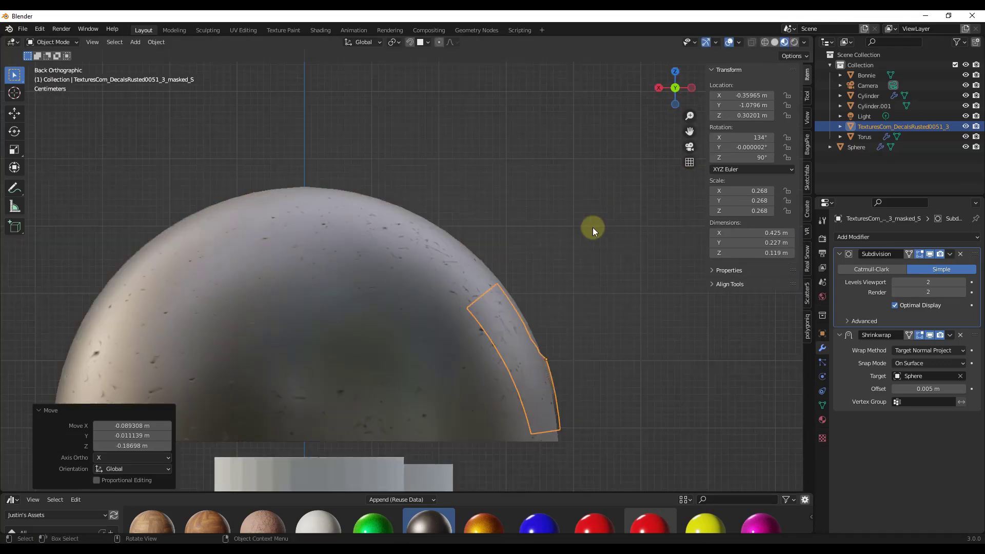
pyautogui.click(930, 335)
pyautogui.press('r')
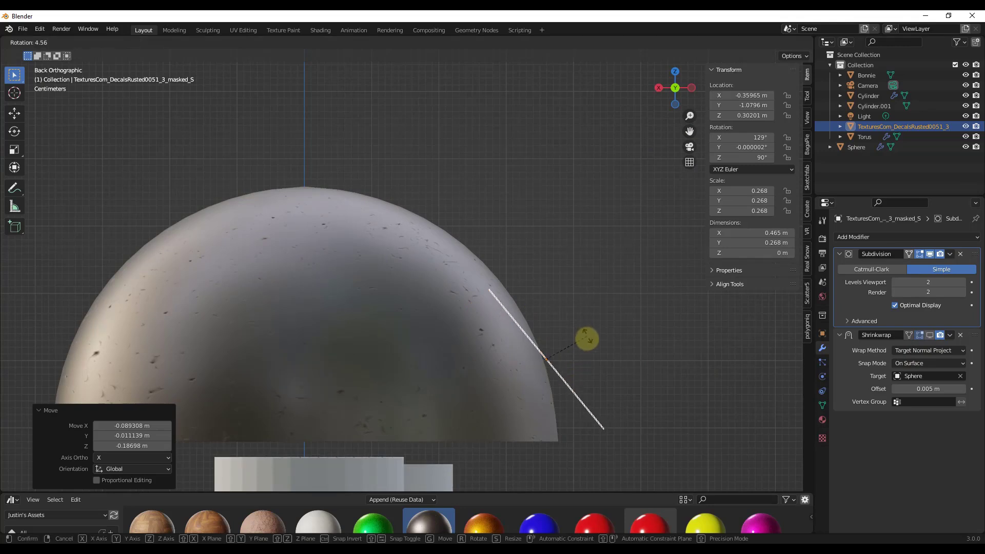
pyautogui.click(588, 350)
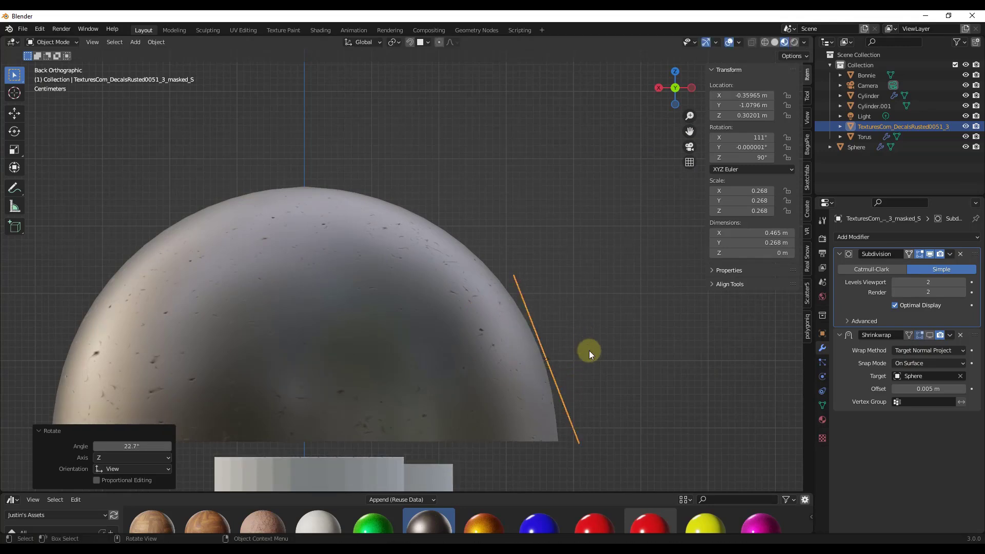
pyautogui.press('g')
pyautogui.click(586, 320)
pyautogui.press('r')
pyautogui.click(588, 312)
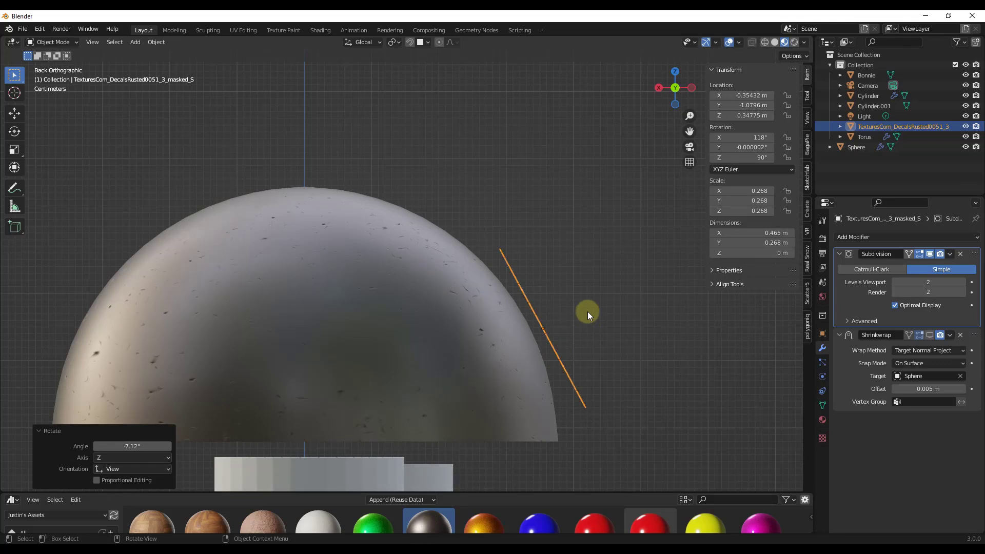
# Show the shrinkwrap on cage again and drop the wrapped decal at a new spot on the sphere
pyautogui.click(929, 335)
pyautogui.moveTo(593, 316); pyautogui.dragTo(519, 336, button='middle')
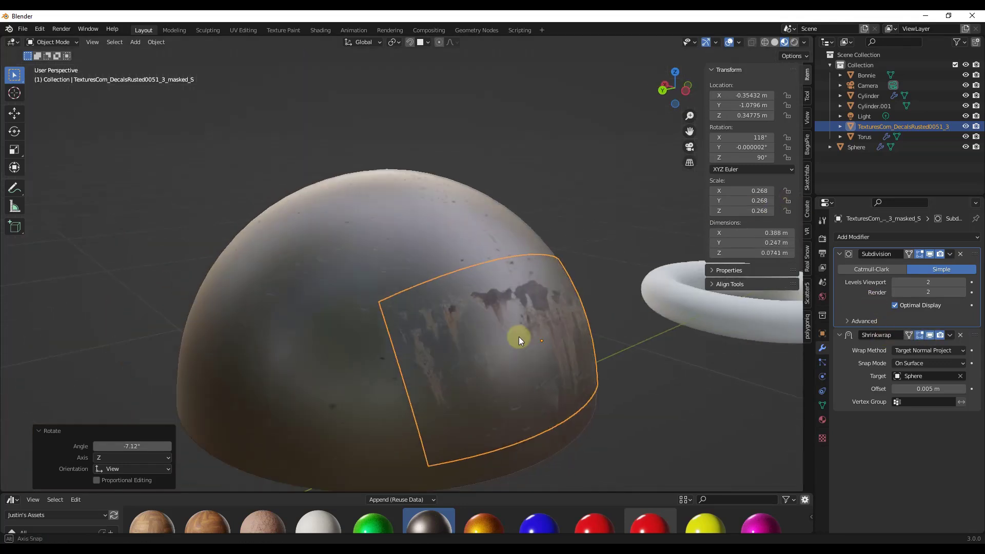
pyautogui.scroll(-3, 518, 337)
pyautogui.press('g')
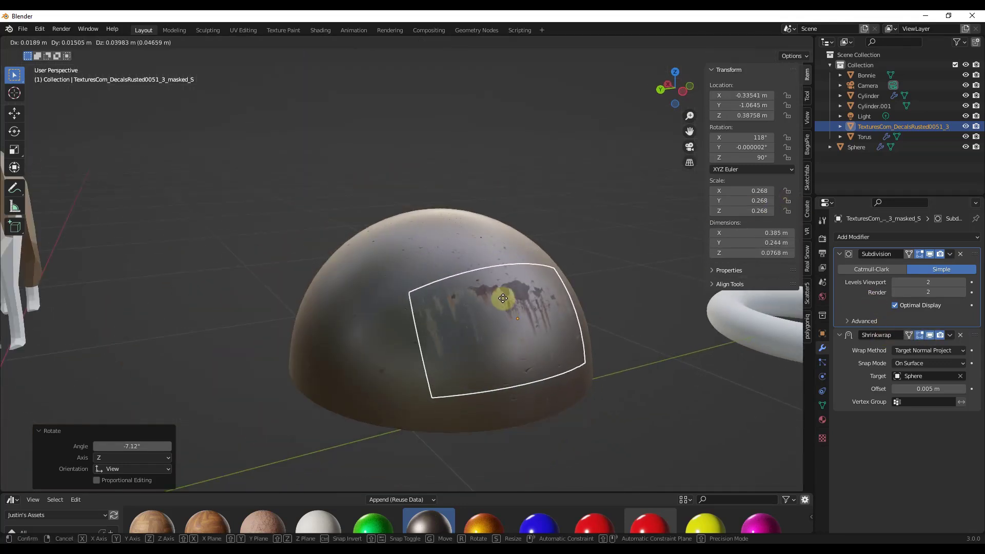
pyautogui.click(505, 332)
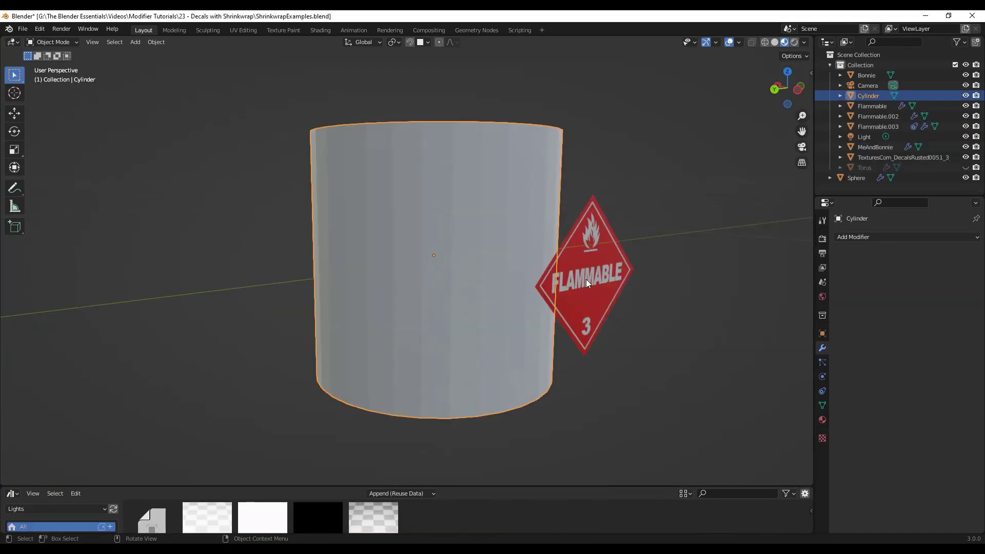
# Add a Shrinkwrap modifier to the FLAMMABLE sticker targeting the Cylinder
pyautogui.click(588, 301)
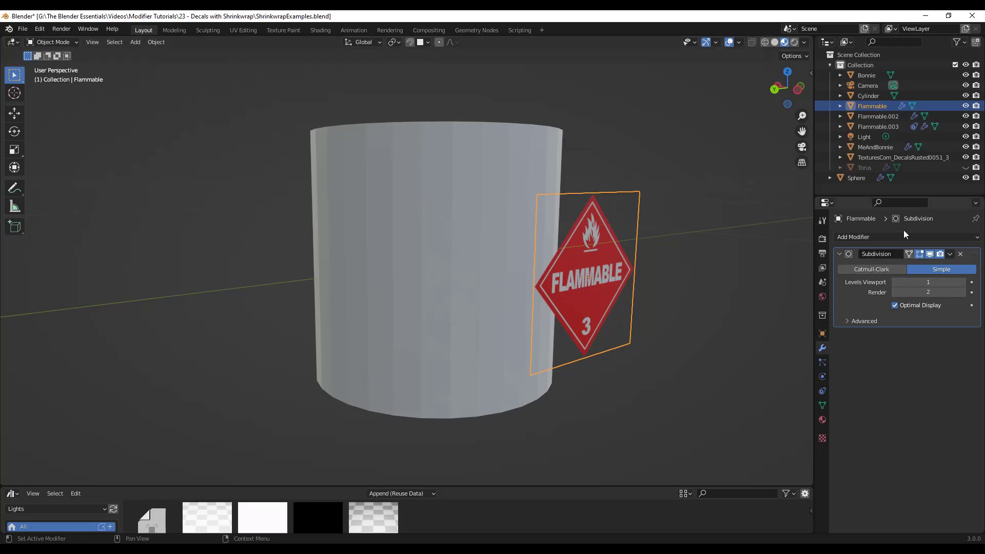
pyautogui.click(893, 238)
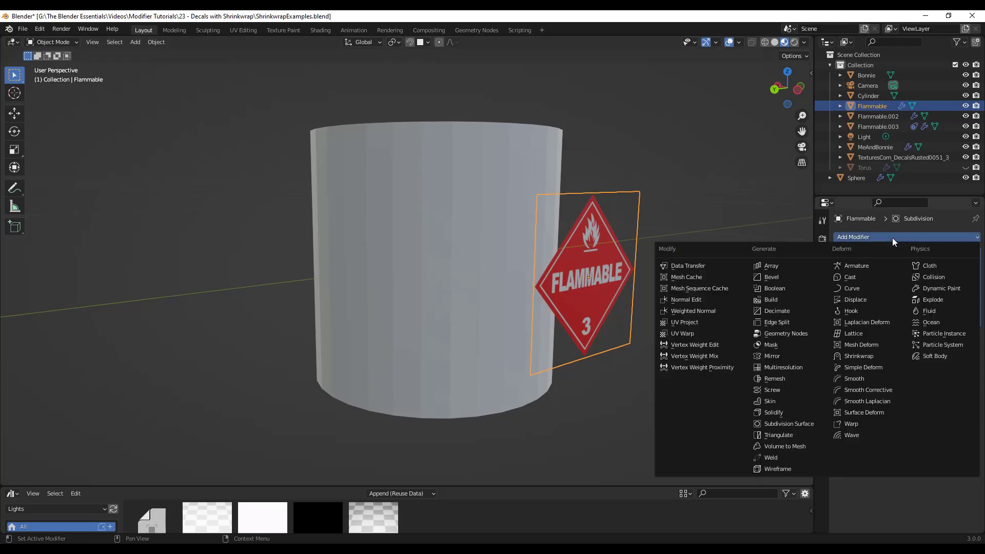
pyautogui.click(862, 356)
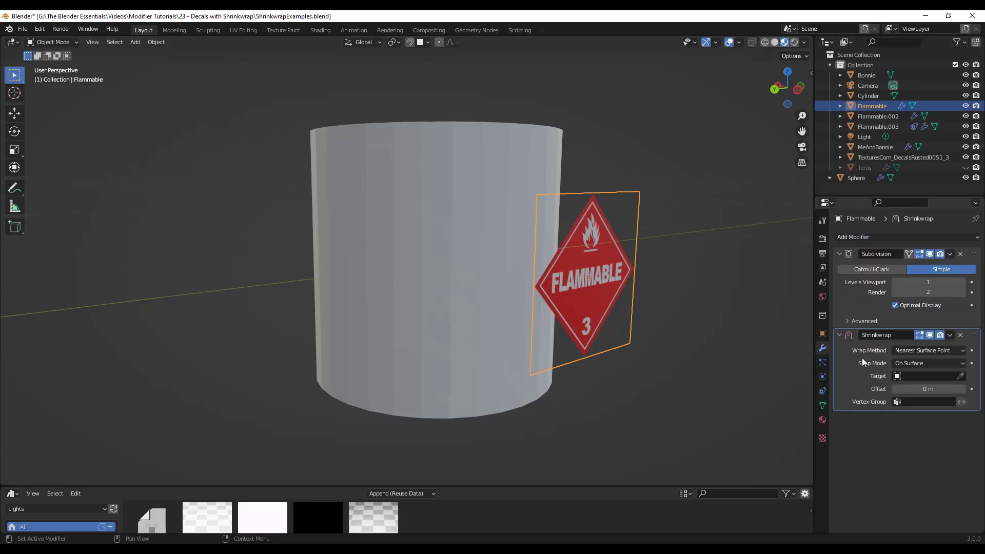
pyautogui.click(960, 377)
pyautogui.click(480, 238)
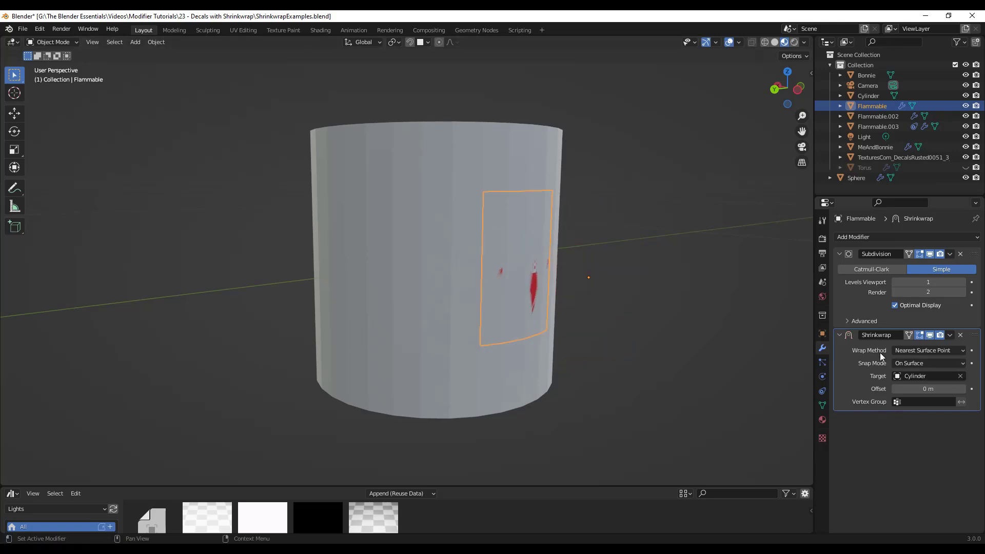
# Set the wrap to Target Normal Project and raise the offset from 0.005 to 0.015 m
pyautogui.click(948, 389)
pyautogui.write('05')
pyautogui.press('Return')
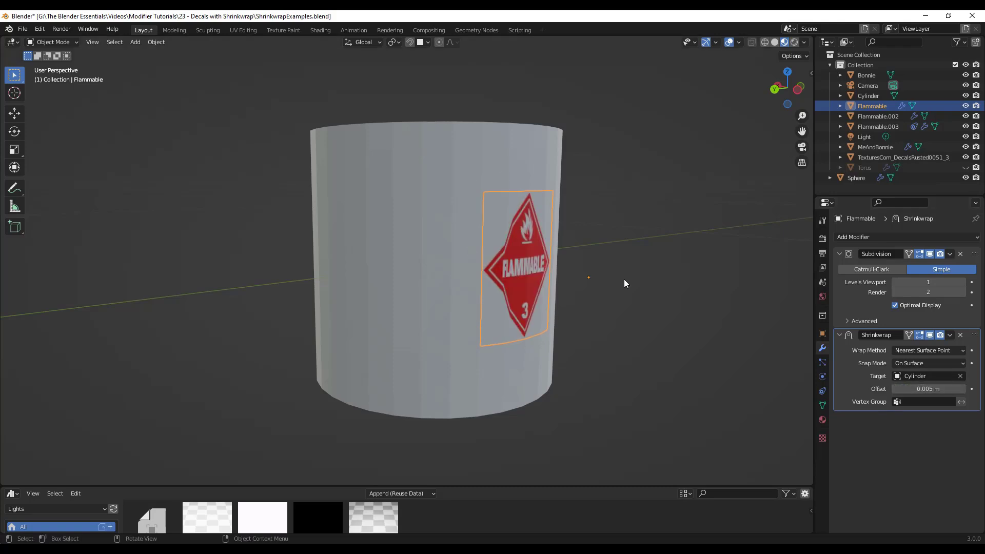
pyautogui.click(927, 351)
pyautogui.click(902, 395)
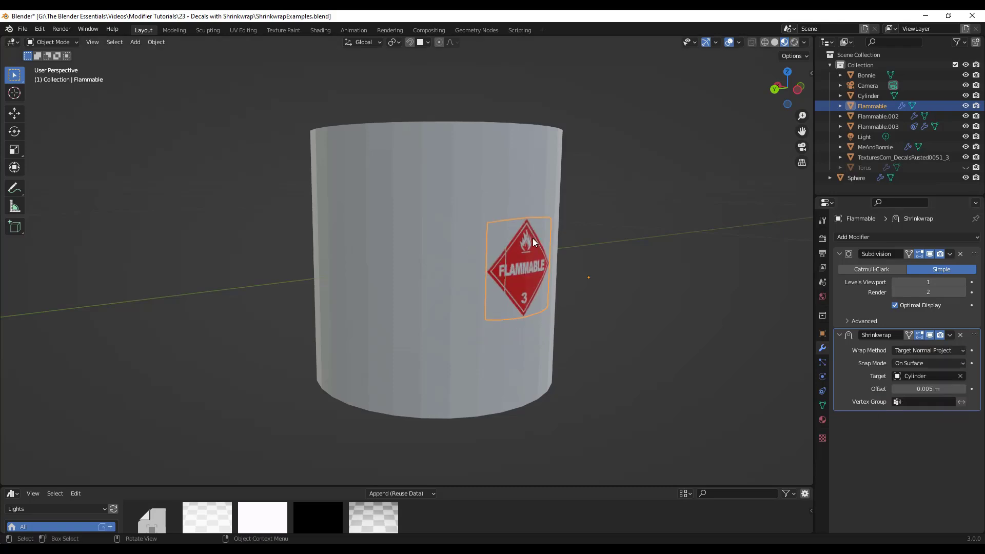
pyautogui.scroll(3, 533, 238)
pyautogui.scroll(2, 527, 256)
pyautogui.moveTo(912, 389); pyautogui.dragTo(924, 388)
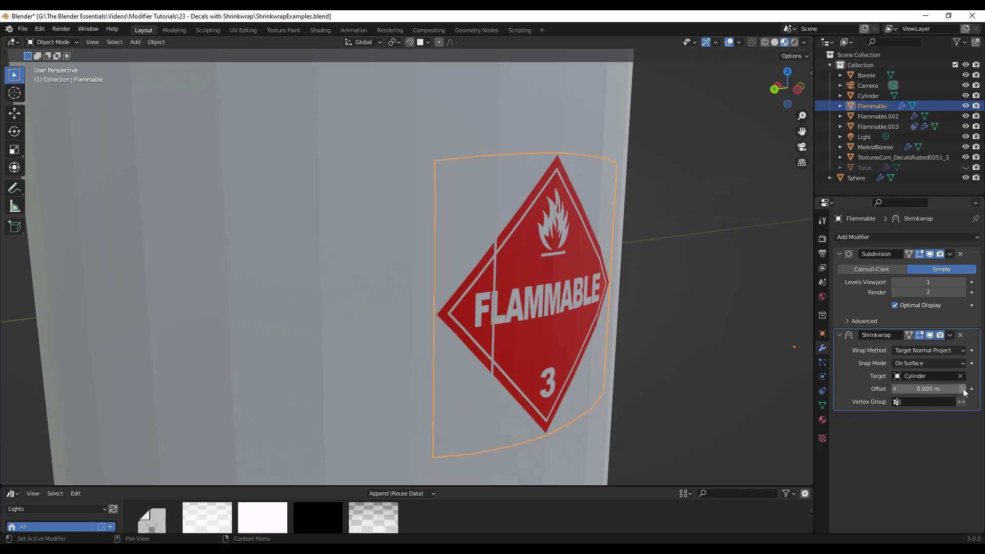
pyautogui.scroll(-2, 591, 286)
pyautogui.scroll(-3, 549, 283)
pyautogui.scroll(-3, 549, 283)
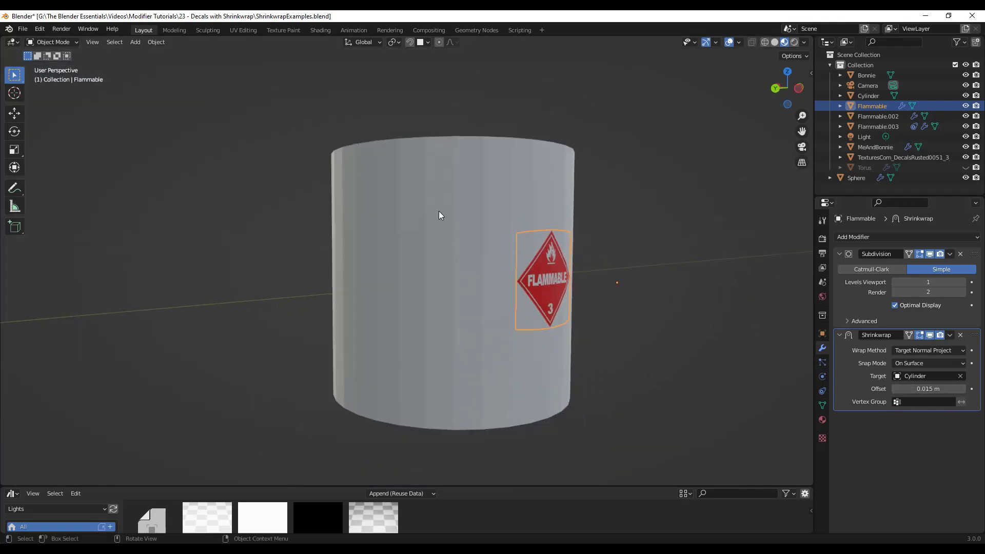
# Inspect the cylinder's mesh in Edit Mode, orbit close to the wrapped sticker and select it
pyautogui.click(439, 211)
pyautogui.press('Tab')
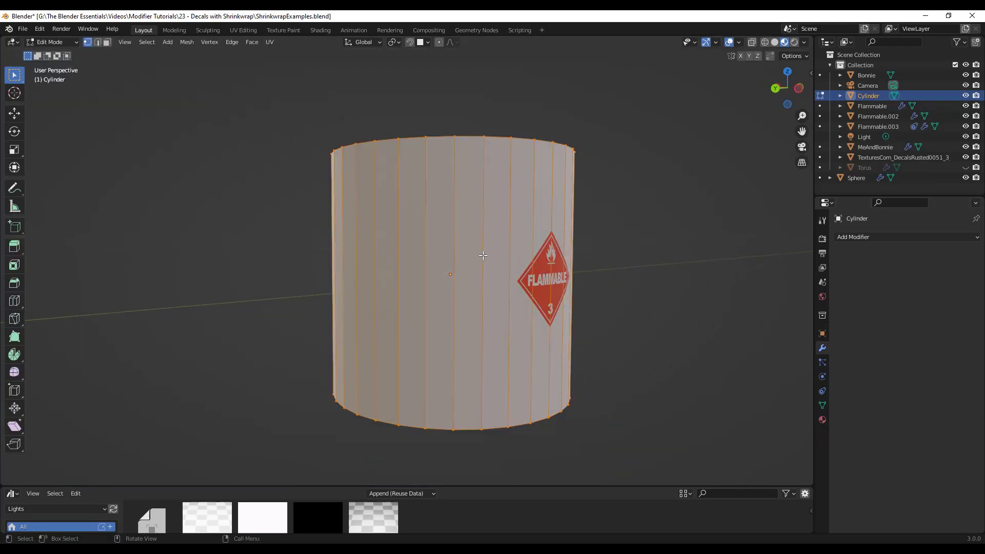
pyautogui.scroll(4, 545, 265)
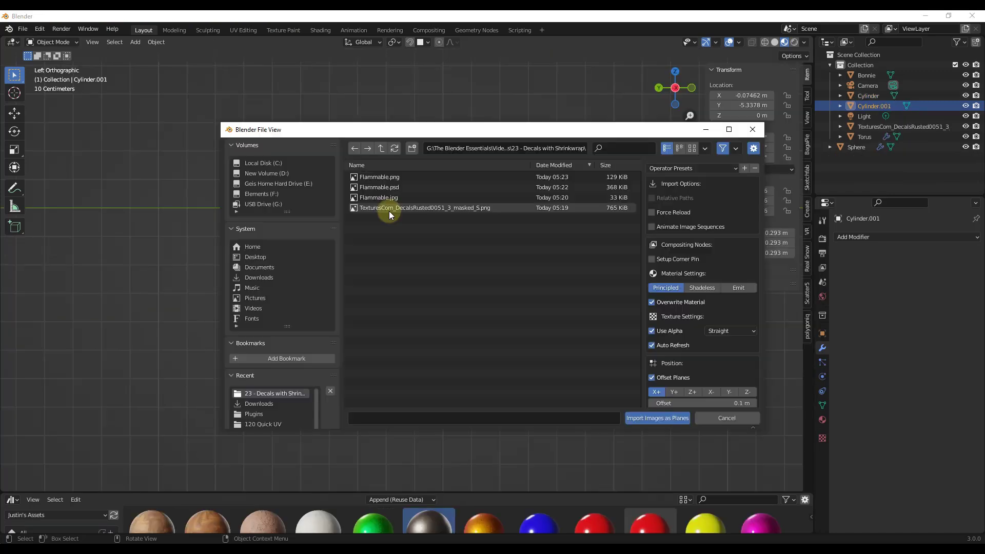
pyautogui.scroll(2, 551, 279)
pyautogui.scroll(1, 562, 297)
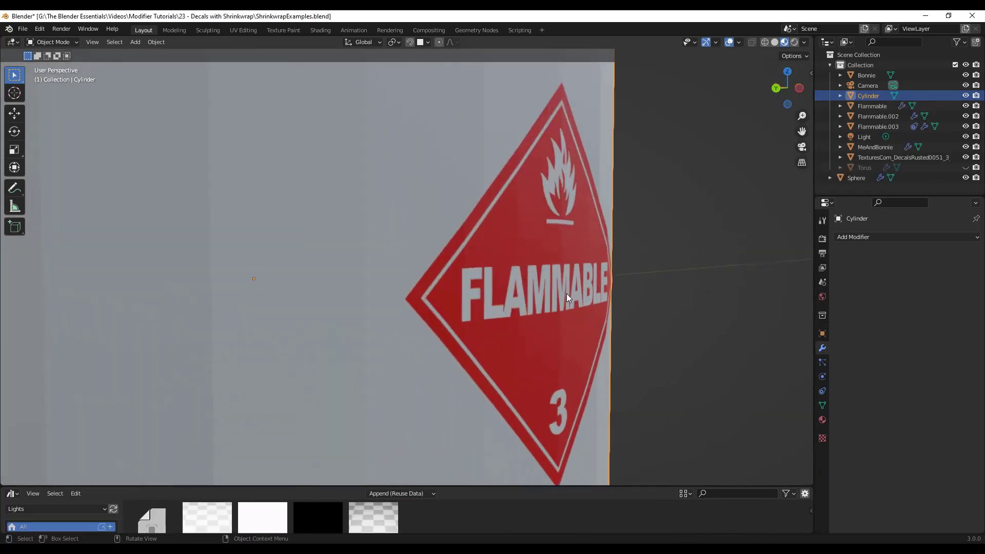
pyautogui.scroll(4, 567, 293)
pyautogui.scroll(-2, 567, 294)
pyautogui.scroll(1, 561, 292)
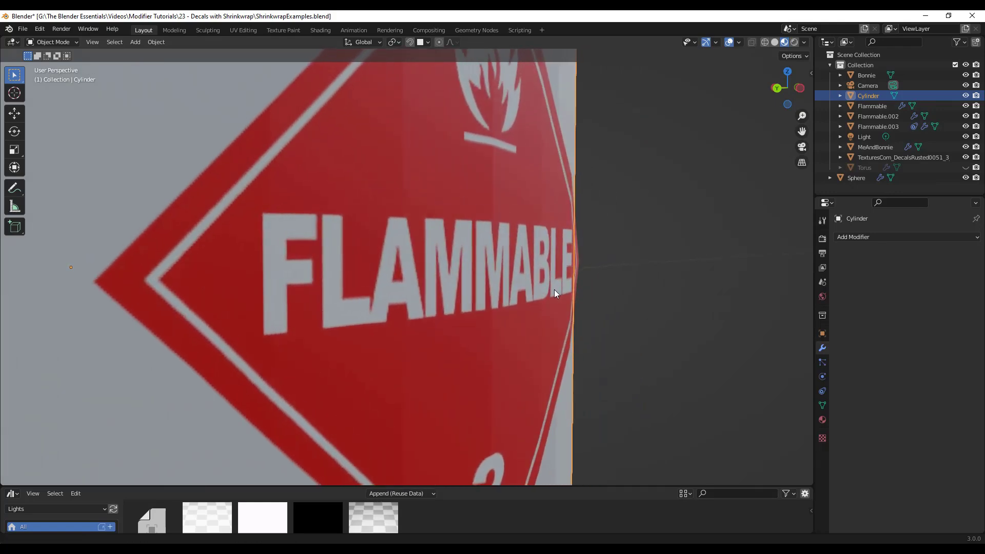
pyautogui.moveTo(554, 293); pyautogui.dragTo(549, 225, button='middle')
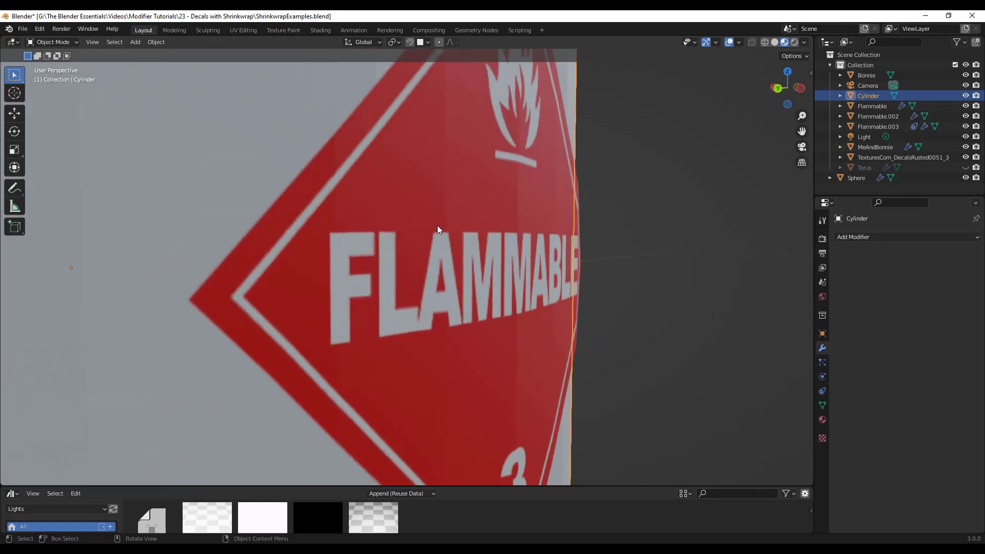
pyautogui.click(486, 260)
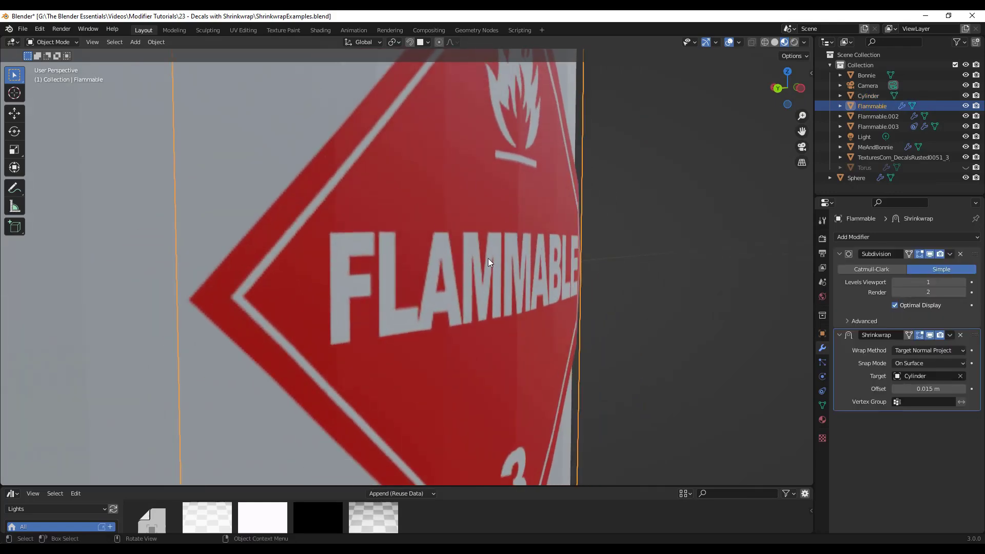
pyautogui.click(516, 238)
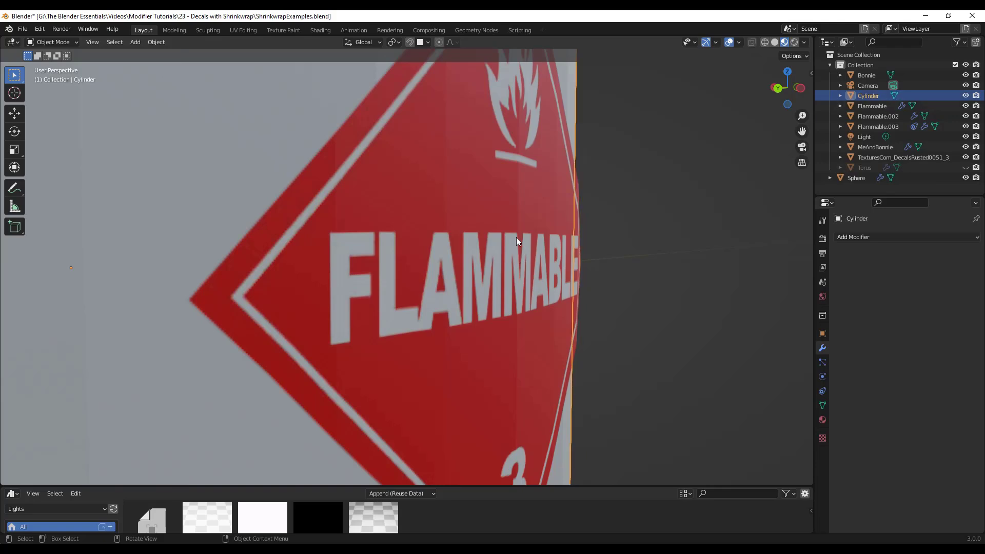
# Shade both the FLAMMABLE sticker and the cylinder smooth
pyautogui.rightClick(516, 237)
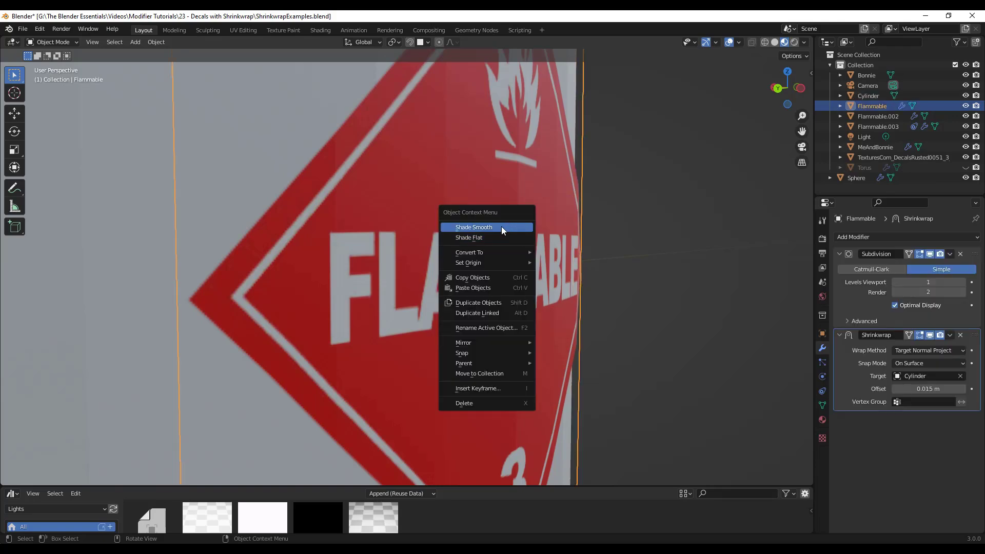
pyautogui.click(500, 226)
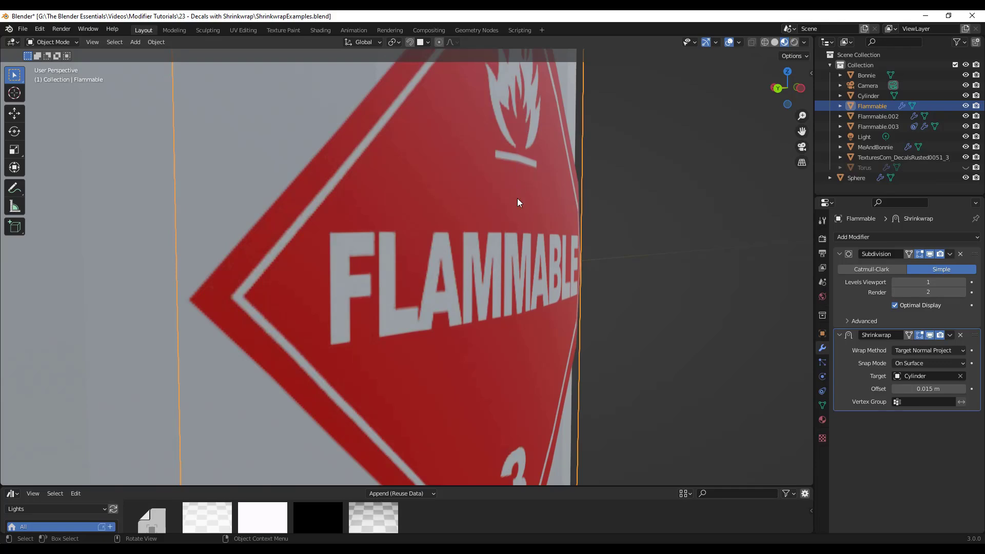
pyautogui.scroll(-3, 547, 326)
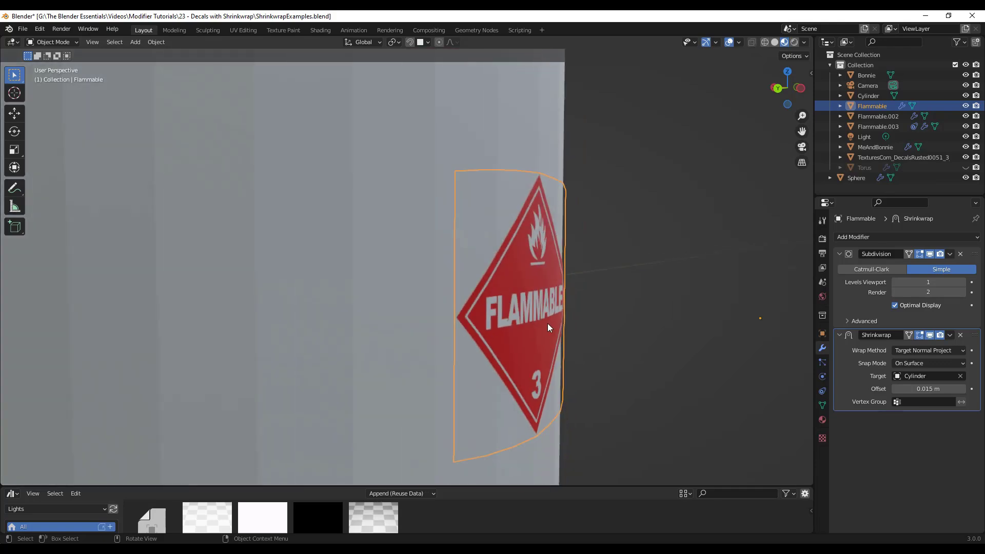
pyautogui.scroll(-2, 547, 326)
pyautogui.click(464, 222)
pyautogui.rightClick(464, 222)
pyautogui.click(439, 218)
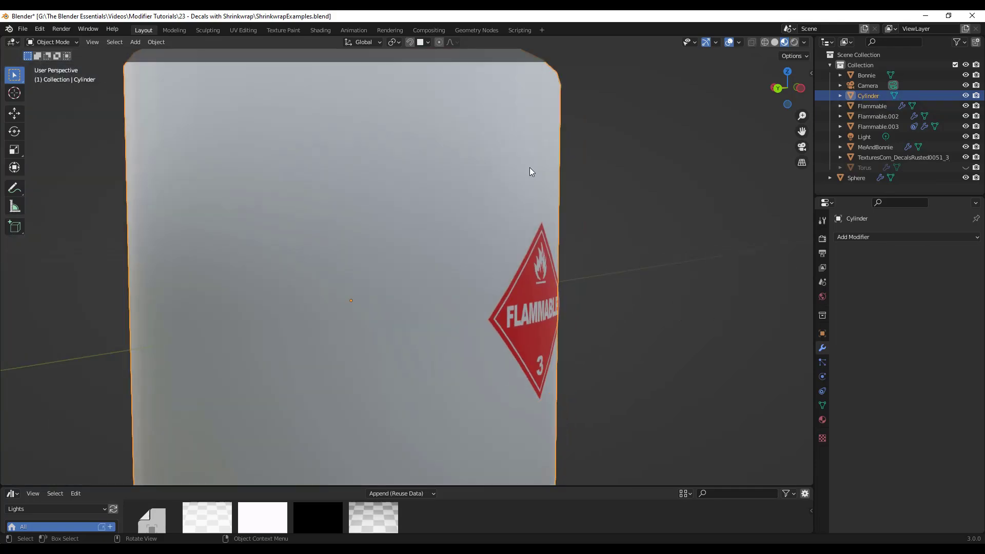
pyautogui.scroll(2, 569, 324)
pyautogui.scroll(2, 548, 319)
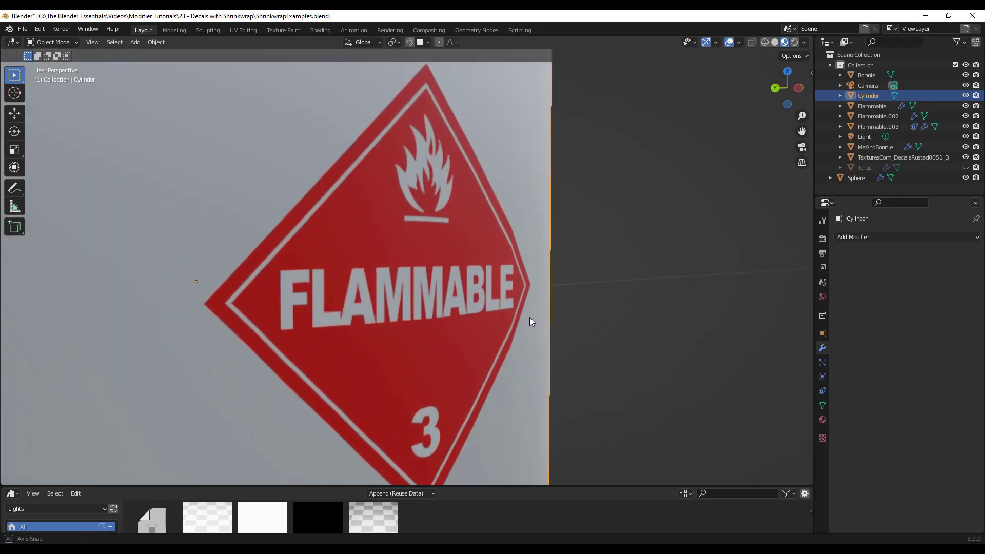
pyautogui.scroll(1, 529, 317)
pyautogui.scroll(1, 523, 318)
# Inspect the sticker from several angles and slide it slightly further along the cylinder
pyautogui.moveTo(539, 319); pyautogui.dragTo(536, 320, button='middle')
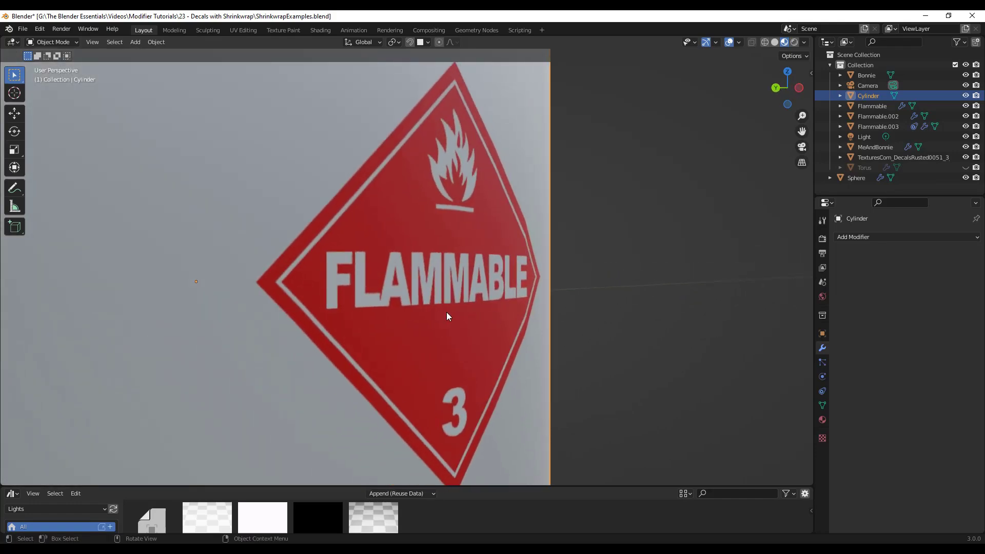
pyautogui.scroll(-3, 462, 262)
pyautogui.scroll(3, 488, 226)
pyautogui.moveTo(488, 242); pyautogui.dragTo(505, 246, button='middle')
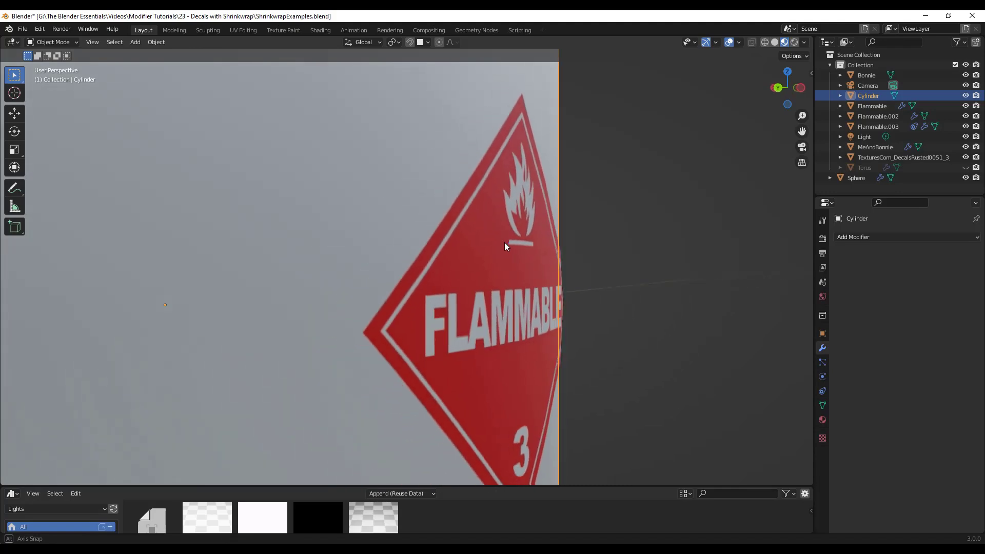
pyautogui.scroll(-2, 526, 179)
pyautogui.scroll(-3, 462, 198)
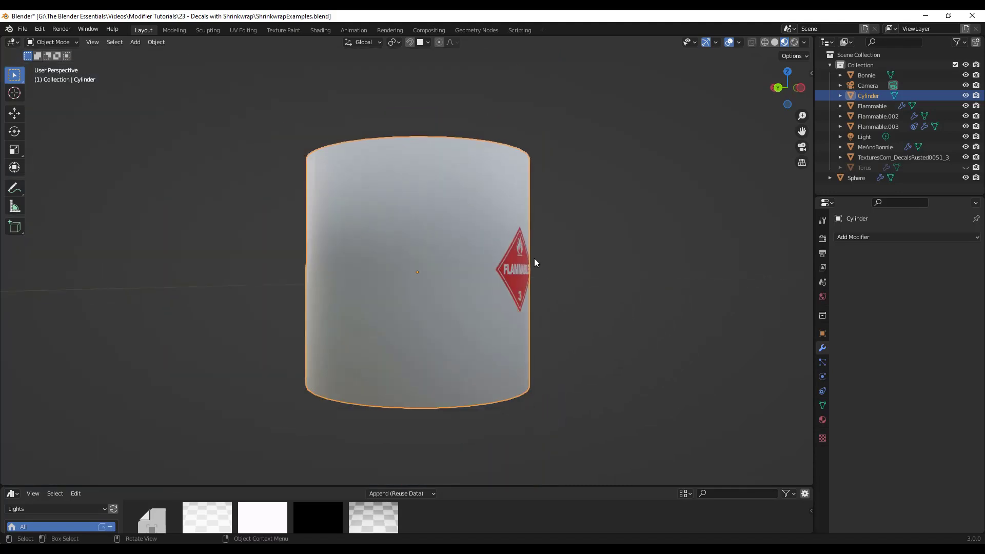
pyautogui.scroll(4, 534, 260)
pyautogui.moveTo(517, 299); pyautogui.dragTo(460, 290, button='middle')
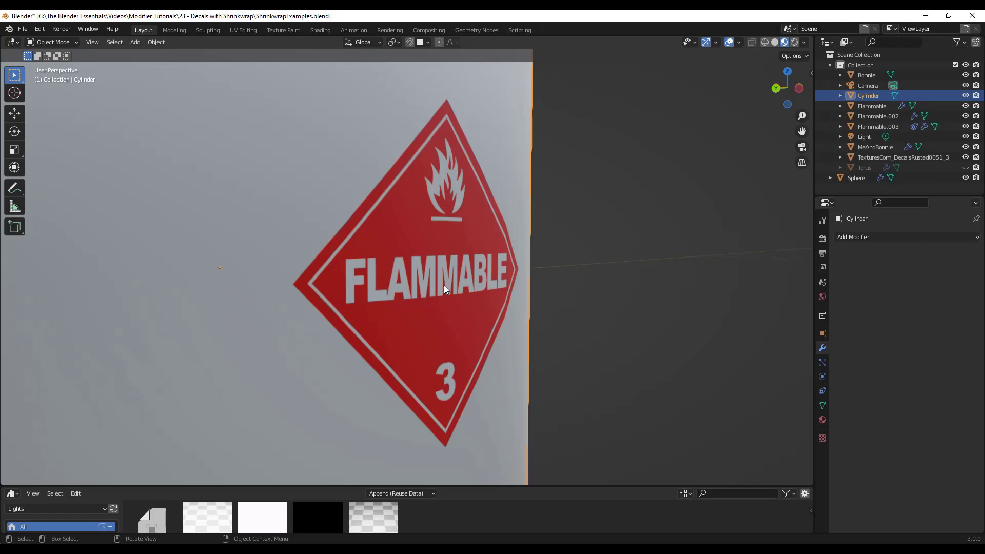
pyautogui.moveTo(444, 285); pyautogui.dragTo(469, 281, button='middle')
pyautogui.press('g')
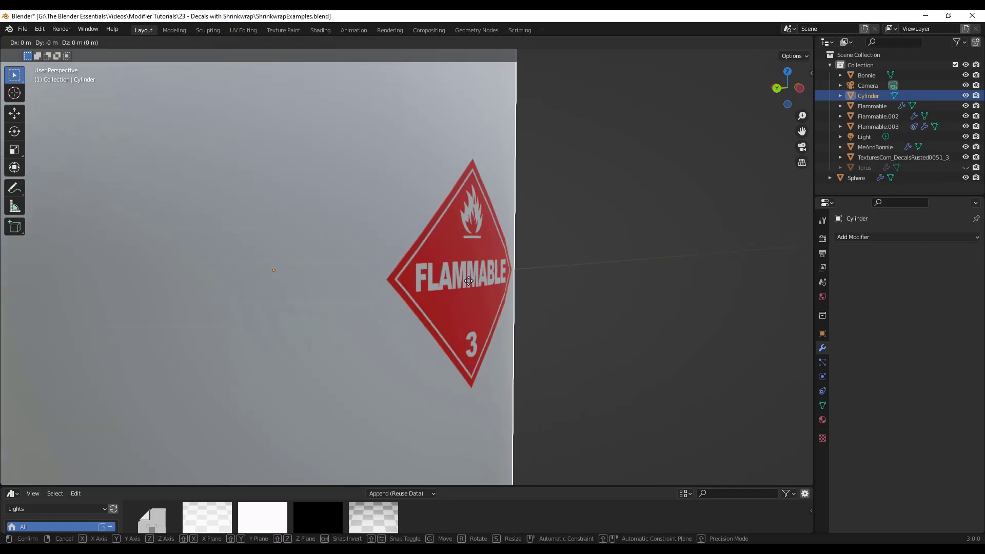
pyautogui.click(473, 273)
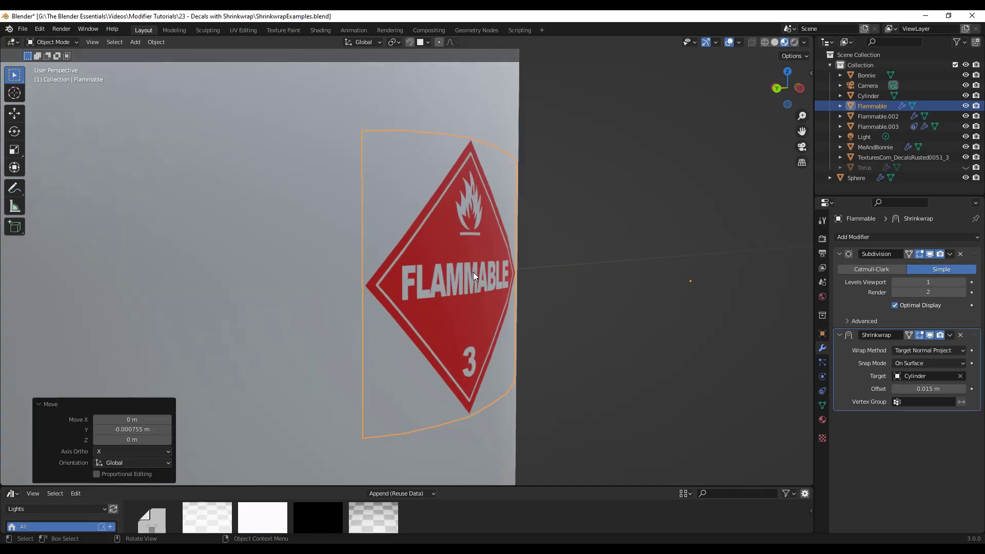